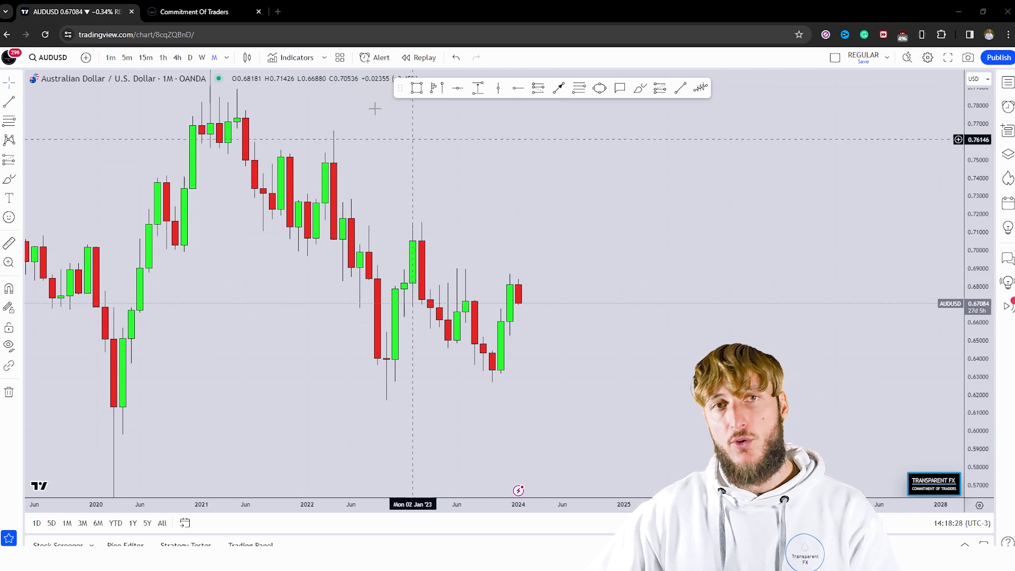
# Bring up the Commitment of Traders tab showing the weekly Australian Dollar long and short table
pyautogui.click(184, 6)
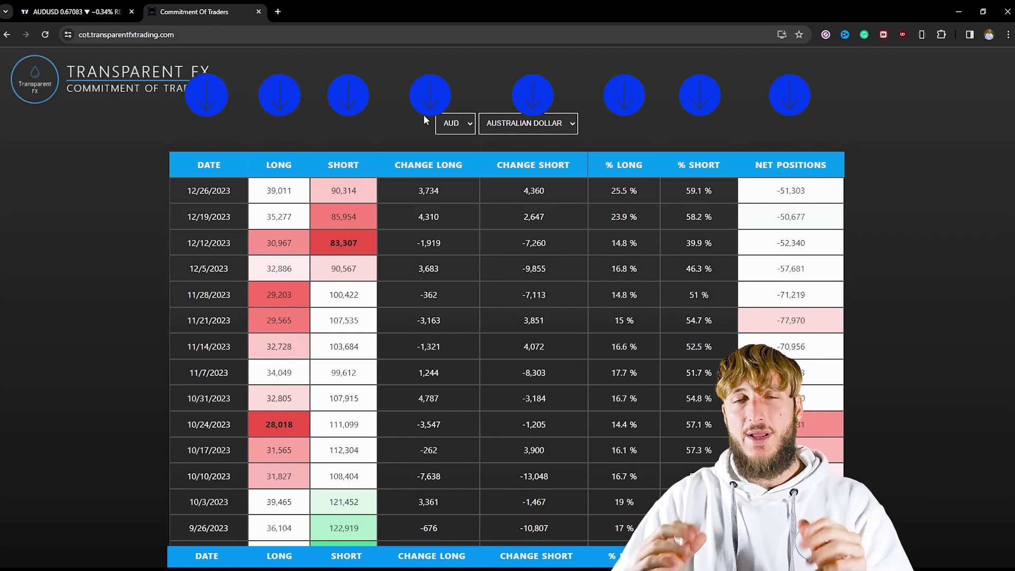
# On the monthly AUDUSD chart, draw a blue support box around 0.66–0.675 across recent candles
pyautogui.click(120, 7)
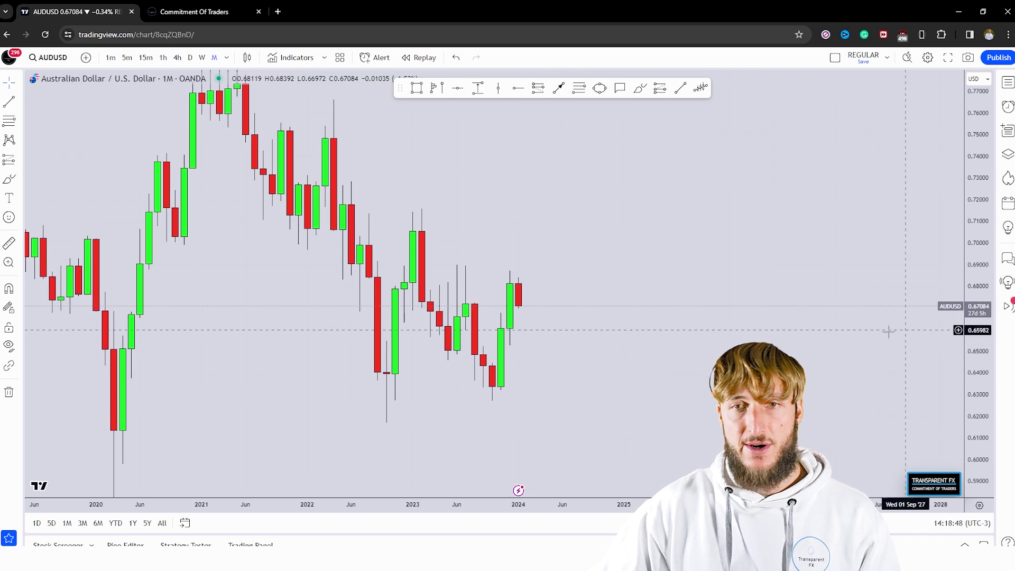
pyautogui.moveTo(888, 331); pyautogui.dragTo(846, 309)
pyautogui.click(416, 87)
pyautogui.moveTo(423, 283); pyautogui.dragTo(564, 301)
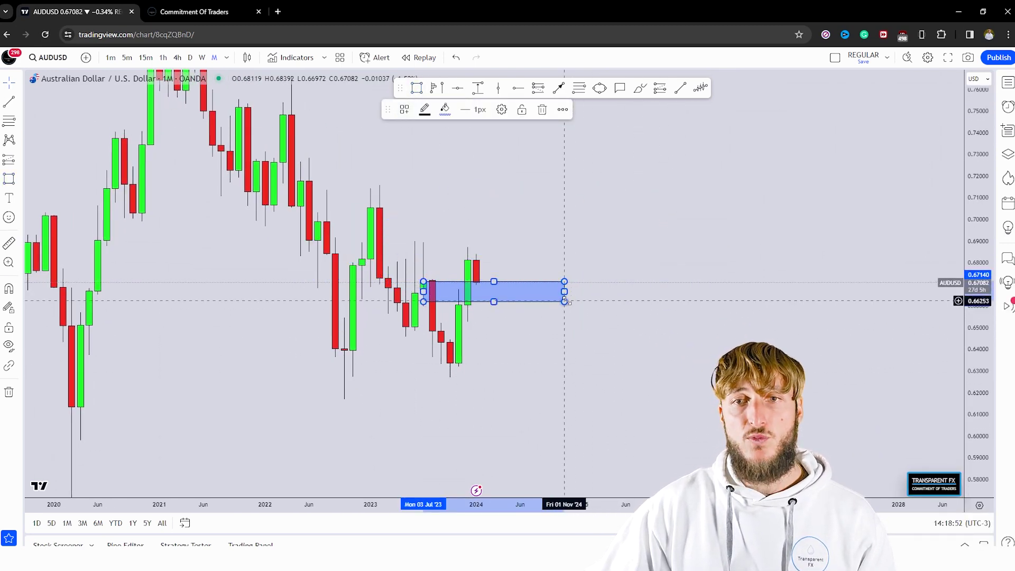
pyautogui.moveTo(423, 281); pyautogui.dragTo(415, 278)
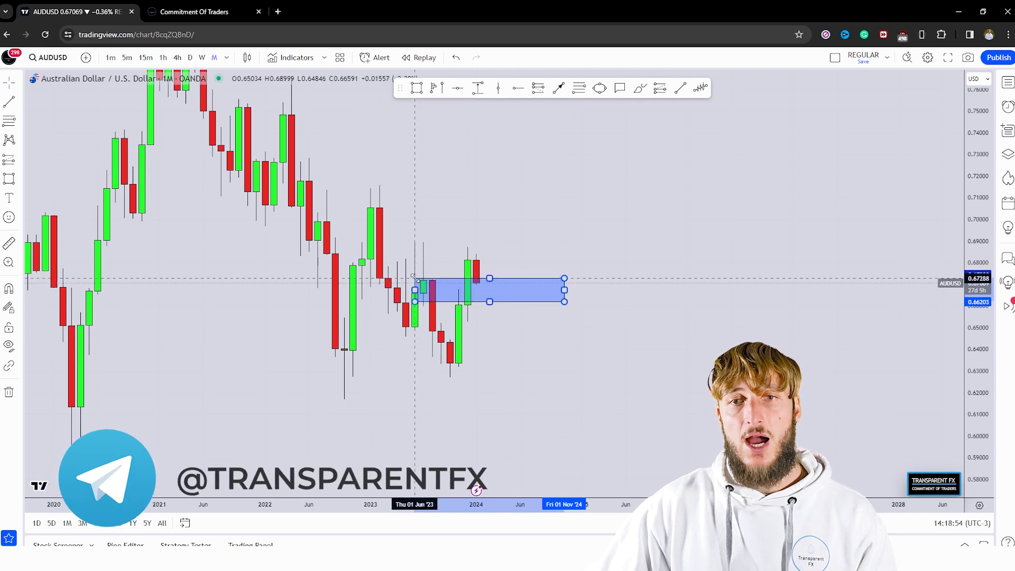
pyautogui.click(576, 390)
# Circle the price touches on the zone in red, undoing the projected rise stroke
pyautogui.click(640, 88)
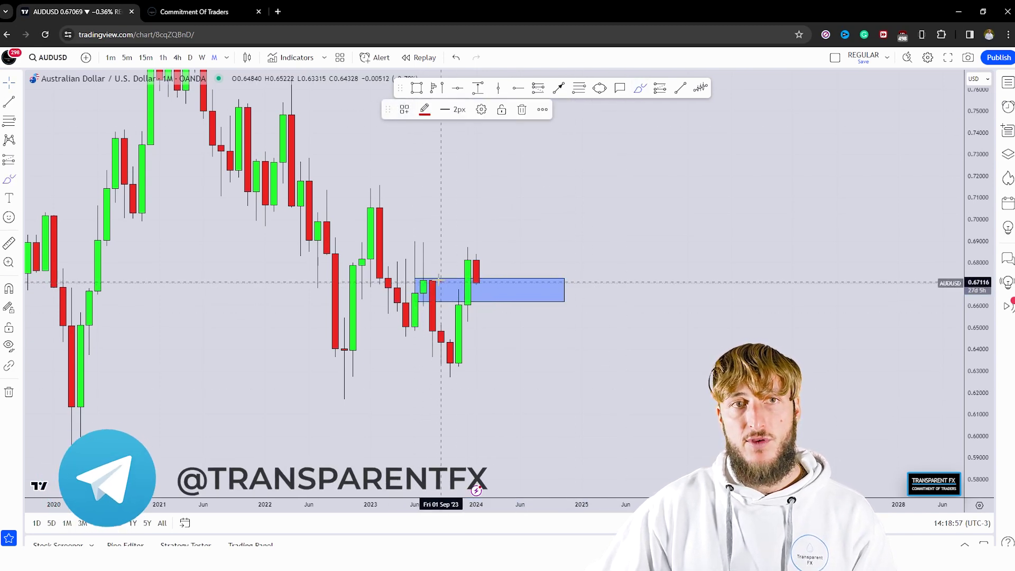
pyautogui.moveTo(432, 279); pyautogui.dragTo(458, 375)
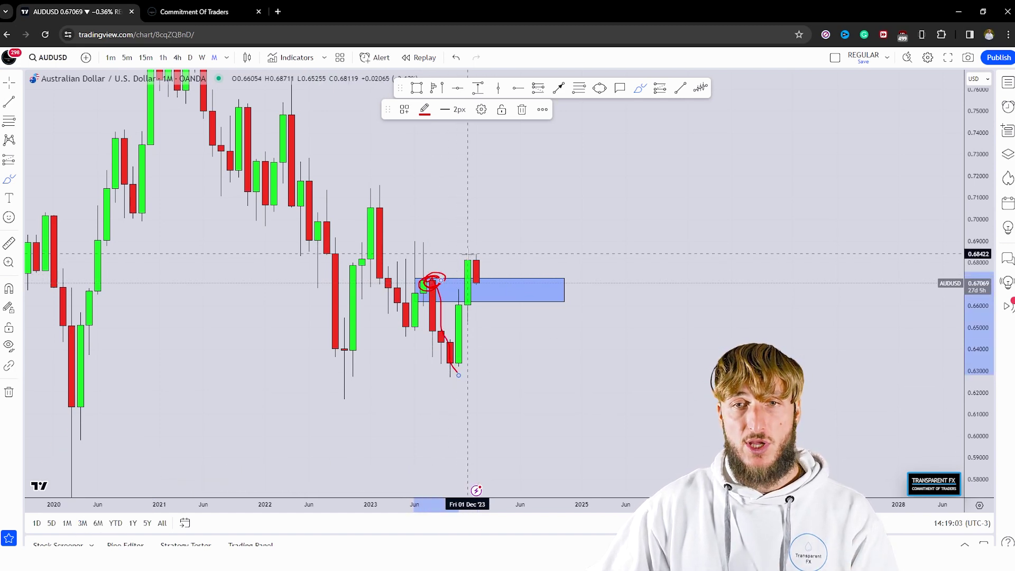
pyautogui.moveTo(493, 285); pyautogui.dragTo(502, 292)
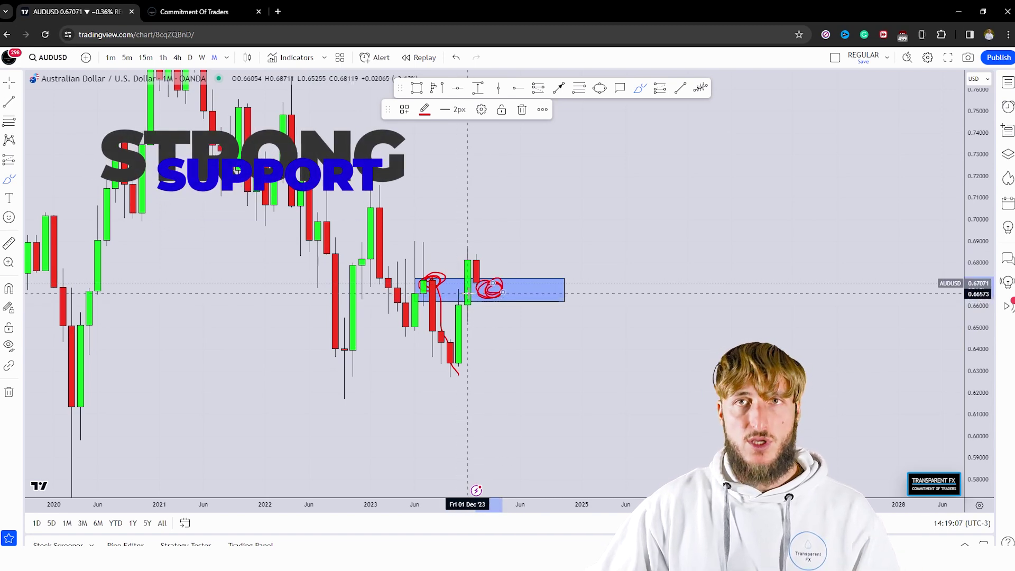
pyautogui.moveTo(485, 288); pyautogui.dragTo(537, 175)
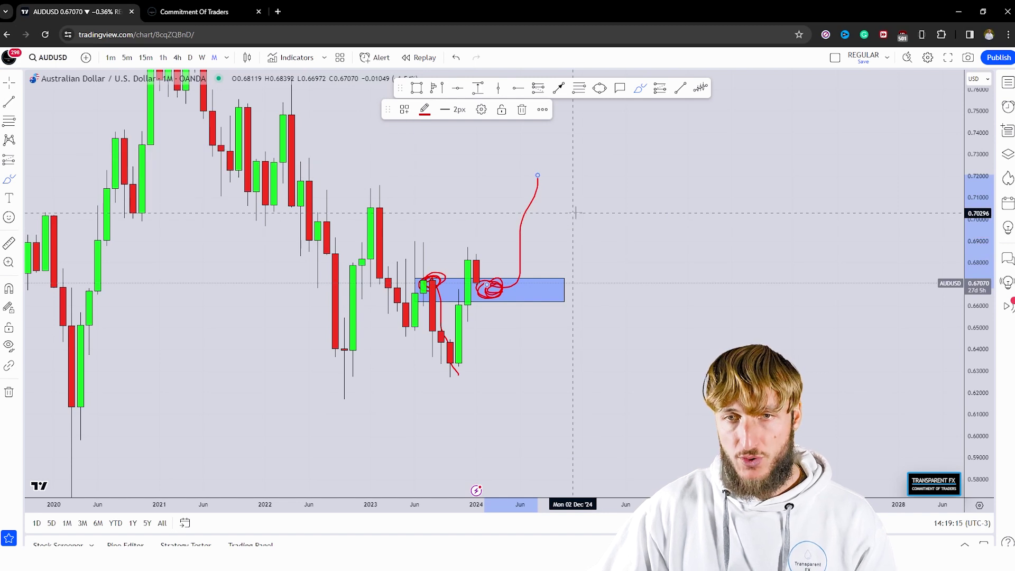
pyautogui.click(459, 60)
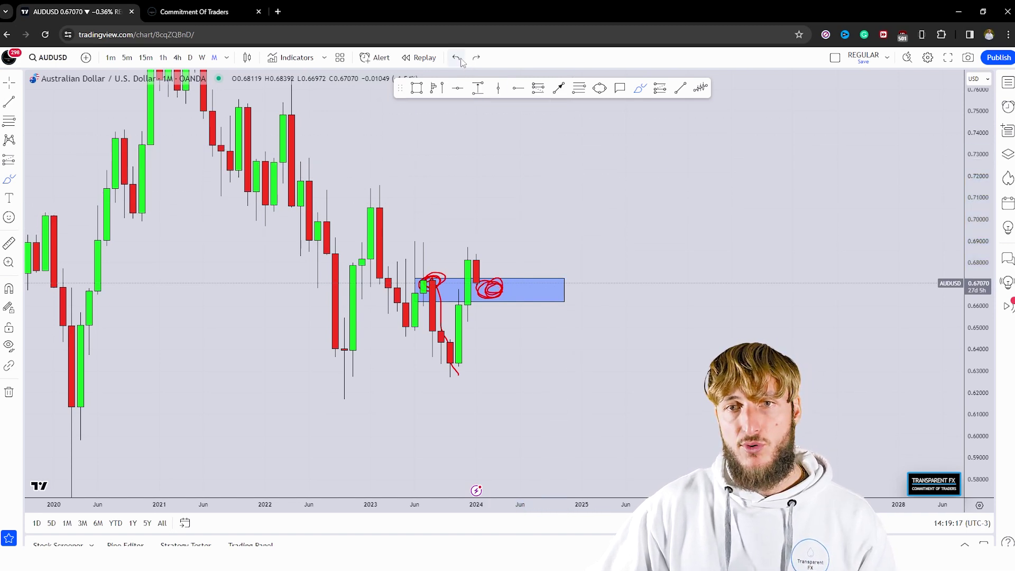
# Switch AUDUSD to 1W candles and frame 2023 into early 2024
pyautogui.click(202, 58)
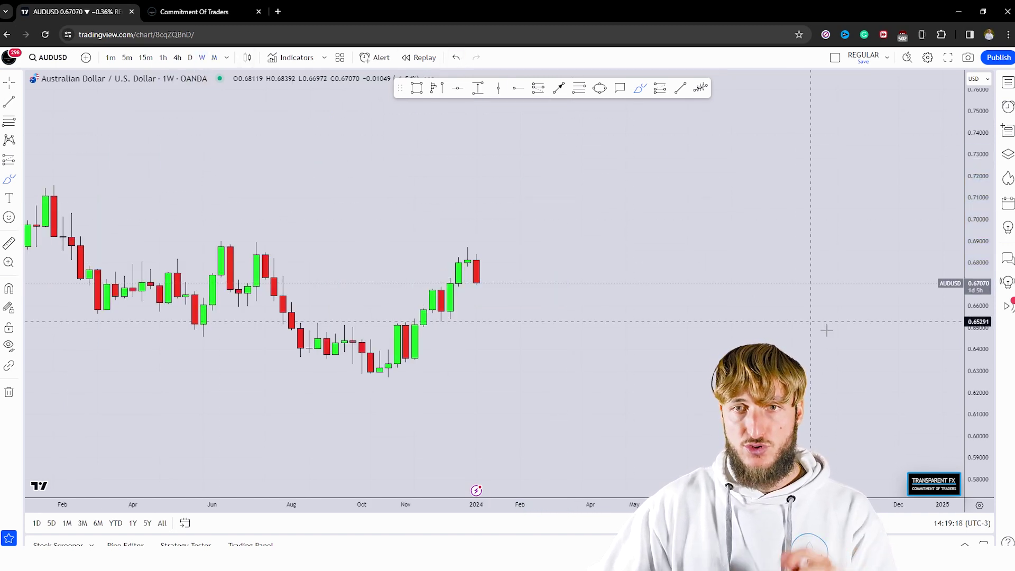
pyautogui.moveTo(974, 443); pyautogui.dragTo(847, 238)
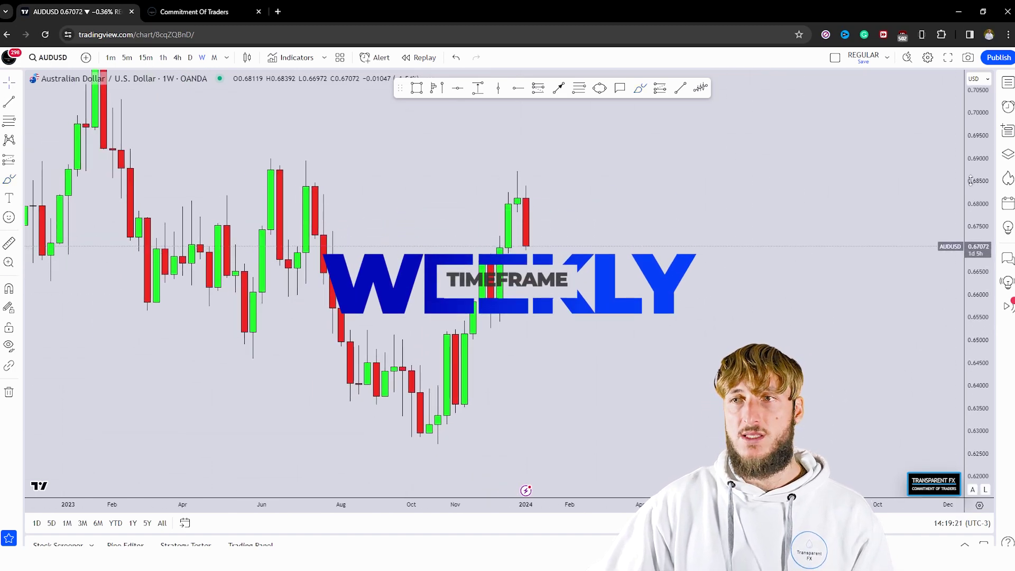
pyautogui.moveTo(685, 339); pyautogui.dragTo(716, 315)
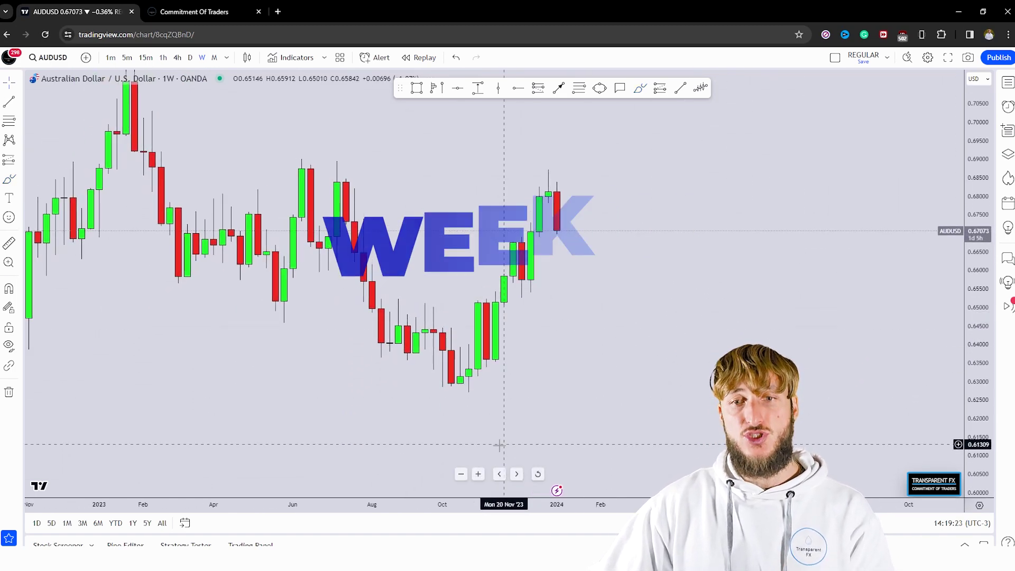
pyautogui.click(462, 474)
pyautogui.moveTo(711, 317); pyautogui.dragTo(648, 333)
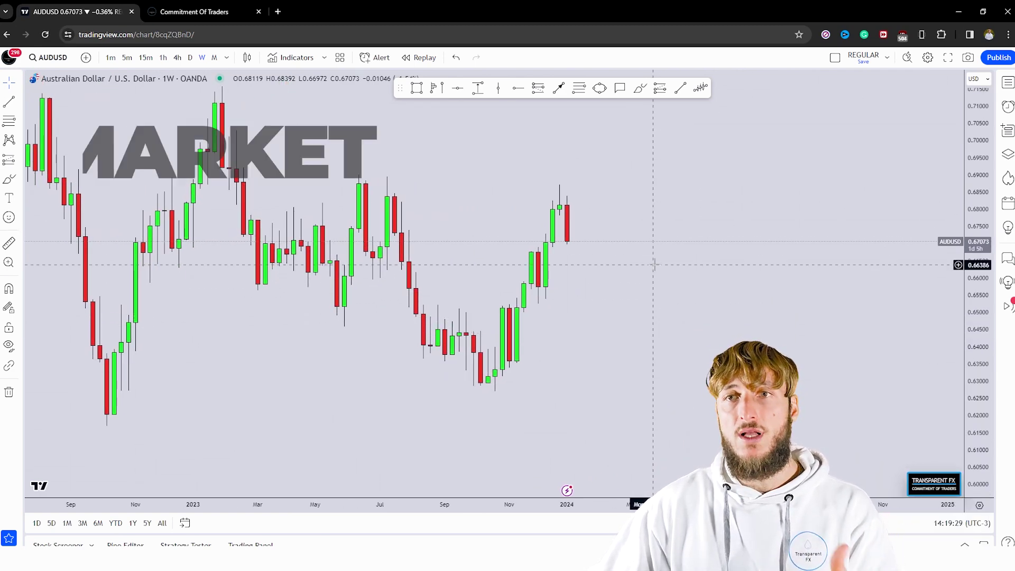
# Trace the weekly price swings with the red brush, then delete the trace
pyautogui.click(639, 88)
pyautogui.moveTo(387, 183)
pyautogui.mouseDown()
pyautogui.moveTo(430, 341)
pyautogui.moveTo(459, 340)
pyautogui.moveTo(473, 365)
pyautogui.moveTo(496, 372)
pyautogui.moveTo(511, 309)
pyautogui.moveTo(524, 326)
pyautogui.moveTo(538, 253)
pyautogui.moveTo(555, 227)
pyautogui.moveTo(569, 235)
pyautogui.moveTo(596, 150)
pyautogui.mouseUp()
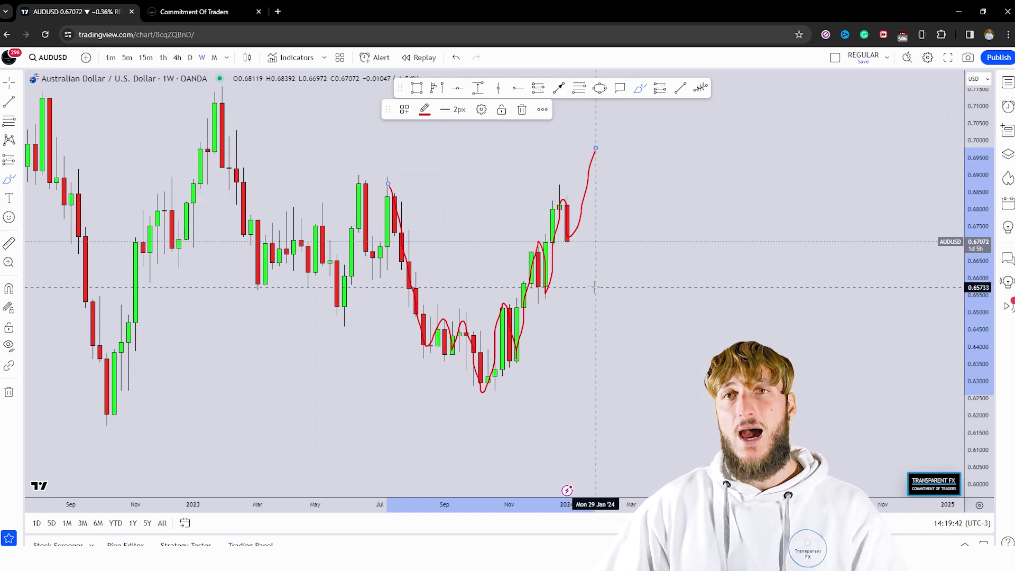
pyautogui.click(522, 109)
pyautogui.moveTo(538, 413); pyautogui.dragTo(525, 462)
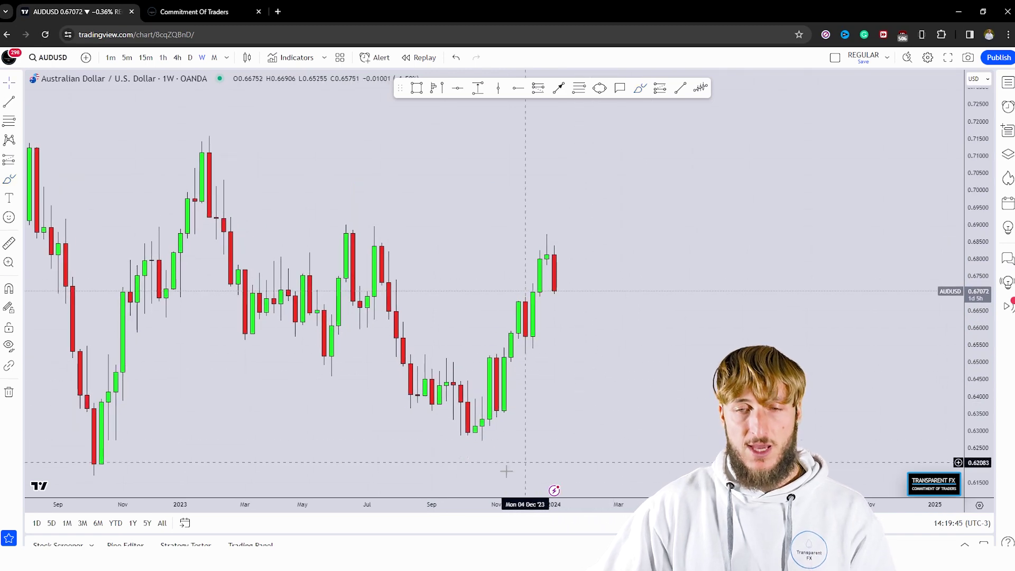
# Zoom into the recent weekly bars and sketch, then remove, an impulse-and-correction line
pyautogui.click(481, 471)
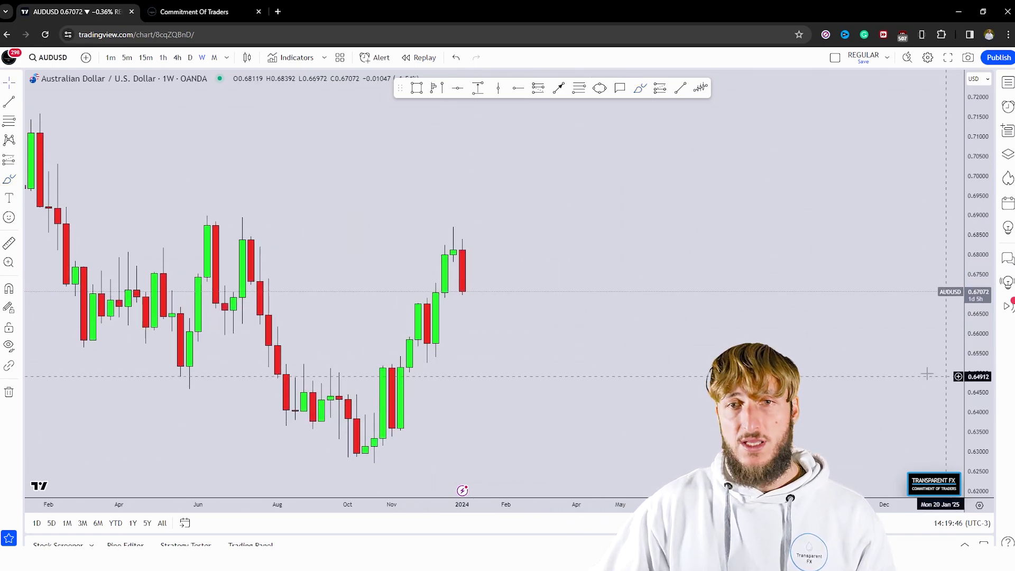
pyautogui.hscroll(-3, 737, 301)
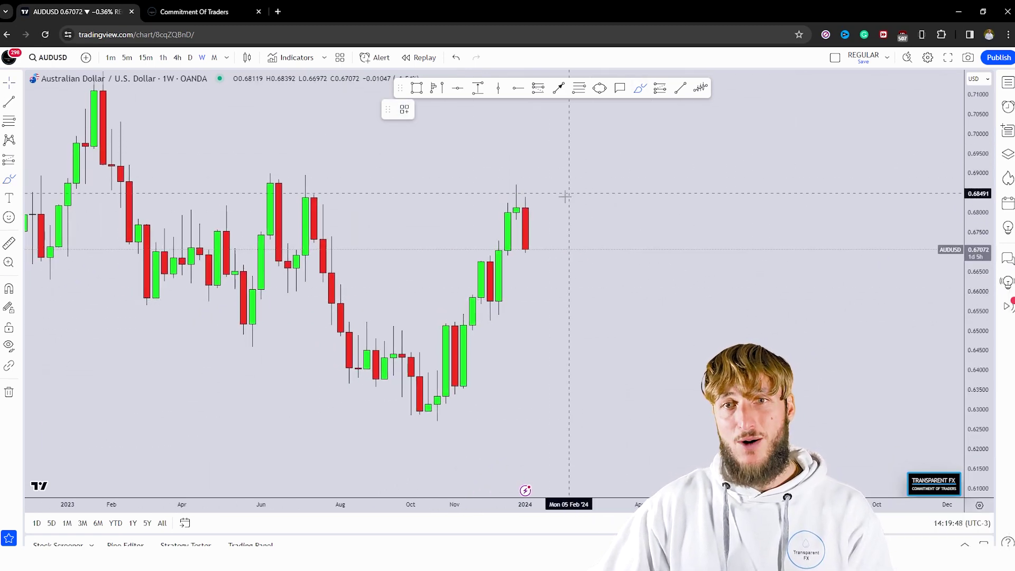
pyautogui.moveTo(493, 317)
pyautogui.mouseDown()
pyautogui.moveTo(506, 248)
pyautogui.moveTo(526, 232)
pyautogui.mouseUp()
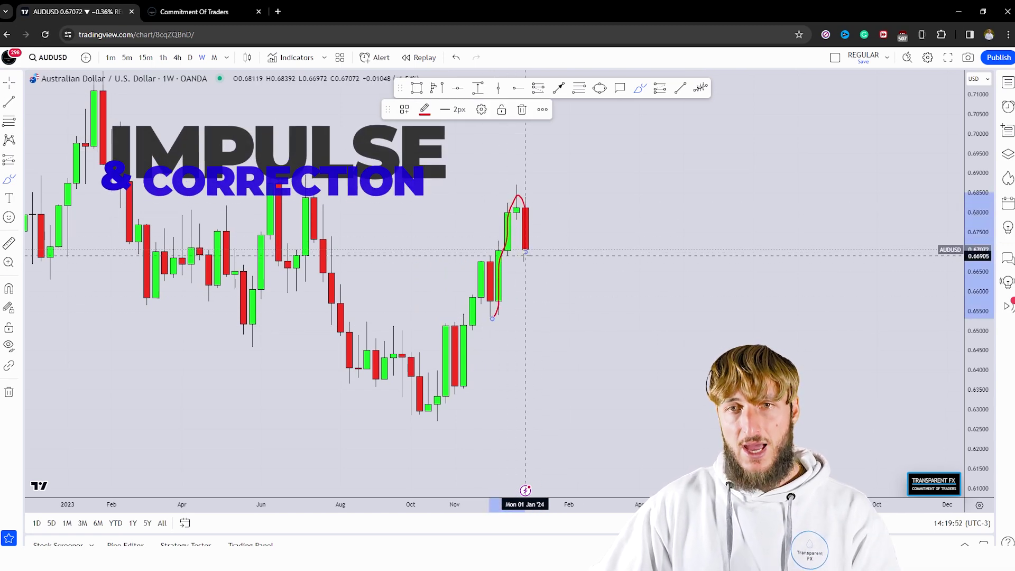
pyautogui.click(521, 110)
# Draw a Fib retracement from swing low to rally high and box the 0.5–0.618 band in blue
pyautogui.click(579, 89)
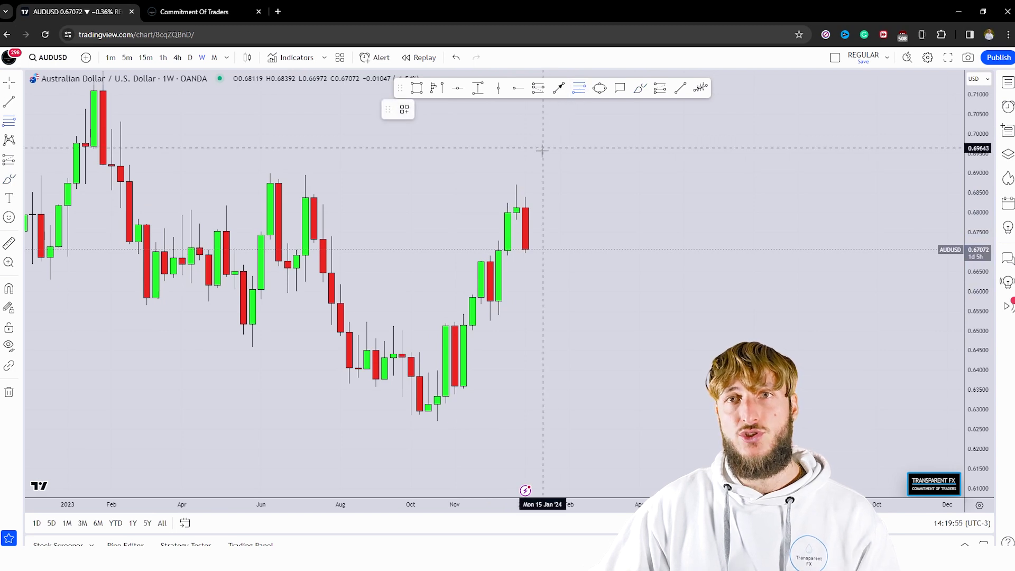
pyautogui.click(497, 320)
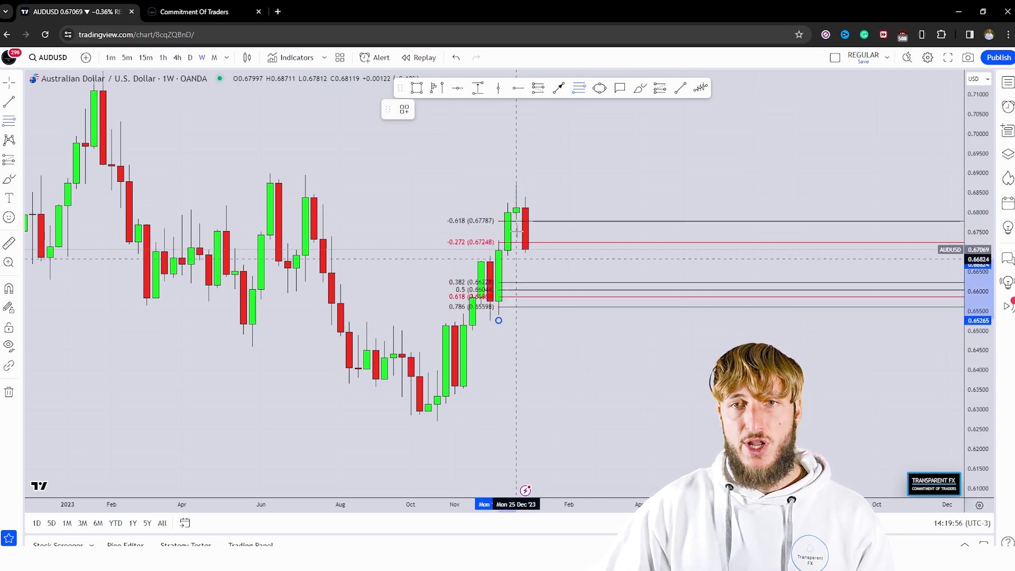
pyautogui.click(518, 188)
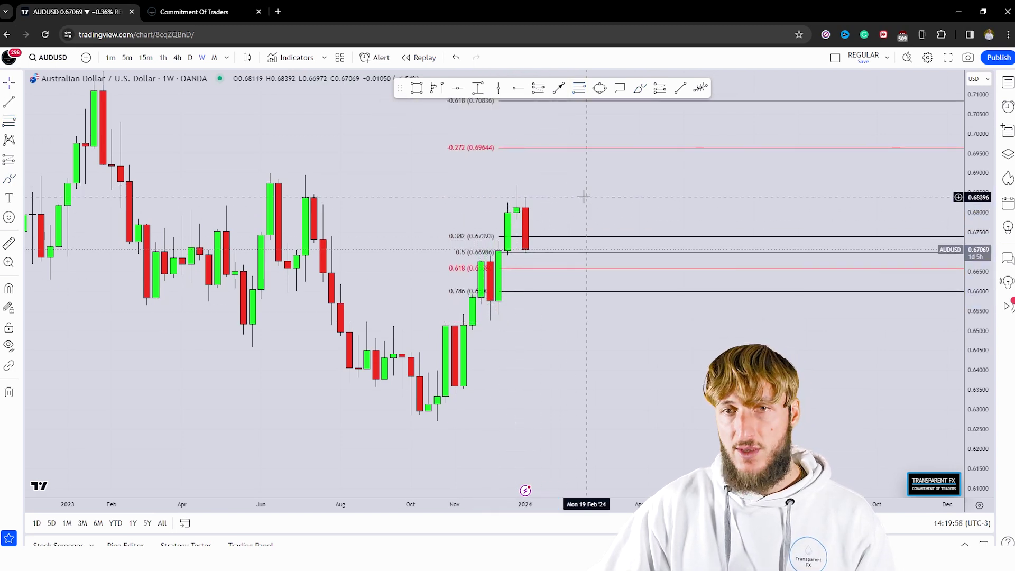
pyautogui.moveTo(472, 252); pyautogui.dragTo(648, 267)
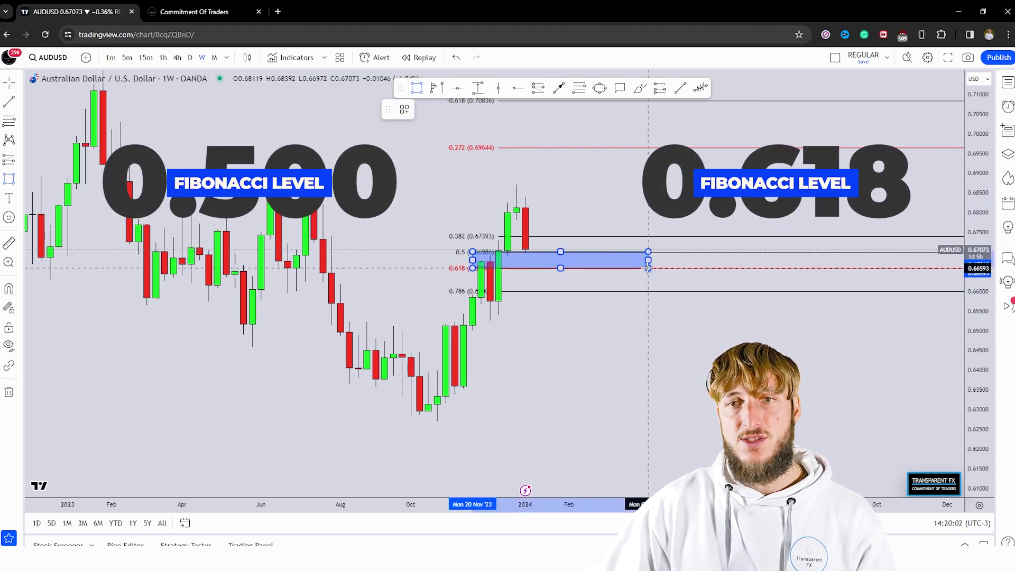
# Circle the candles dipping into the blue zone with the red brush, then undo the circles
pyautogui.click(654, 343)
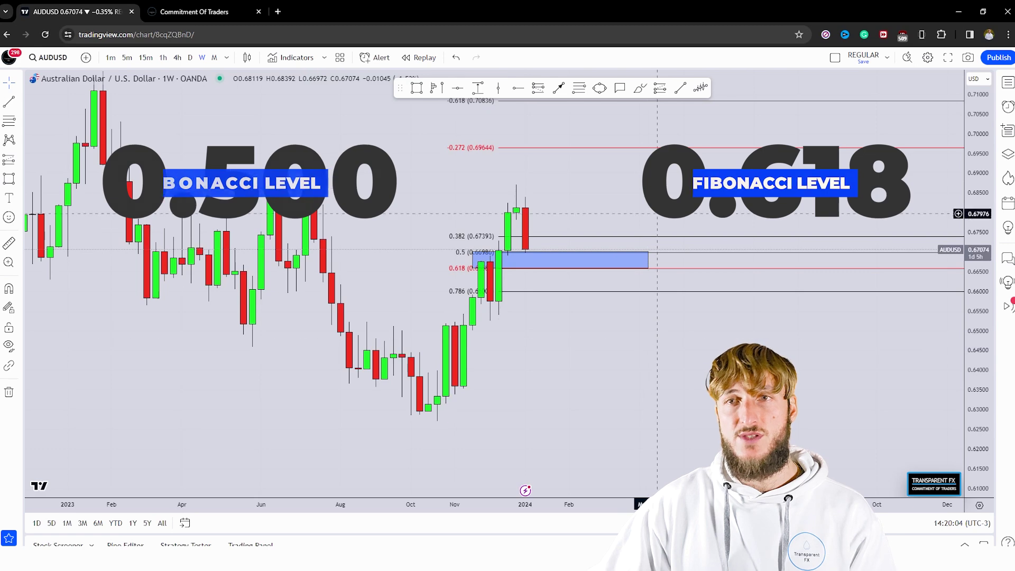
pyautogui.click(640, 87)
pyautogui.moveTo(540, 254); pyautogui.dragTo(534, 252)
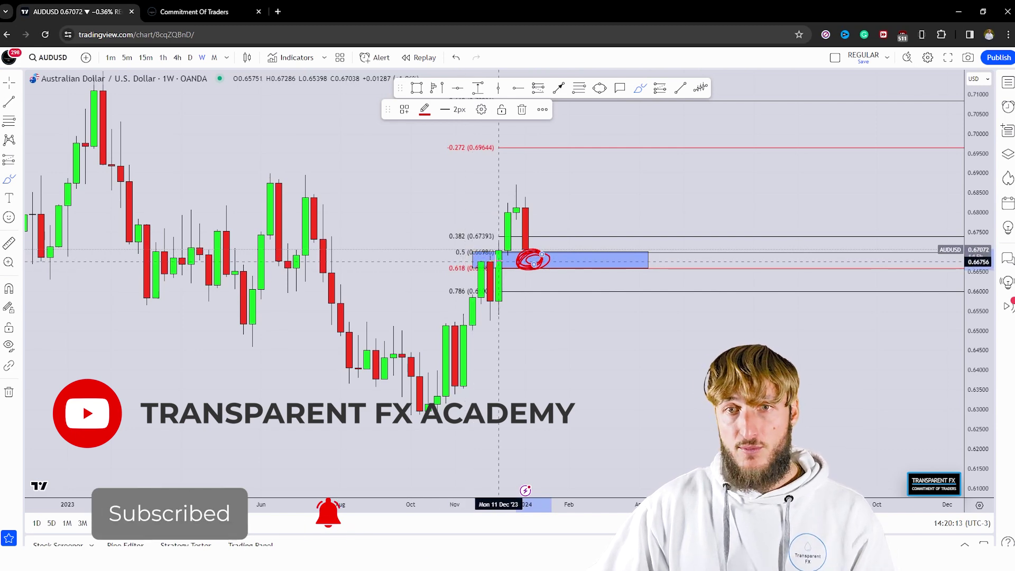
pyautogui.moveTo(494, 257); pyautogui.dragTo(499, 298)
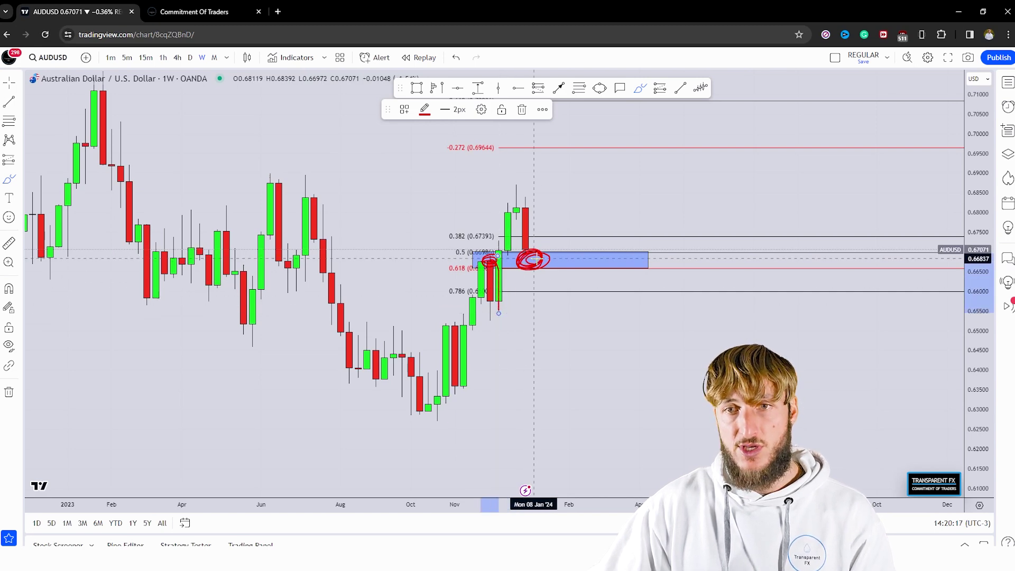
pyautogui.moveTo(535, 258); pyautogui.dragTo(538, 264)
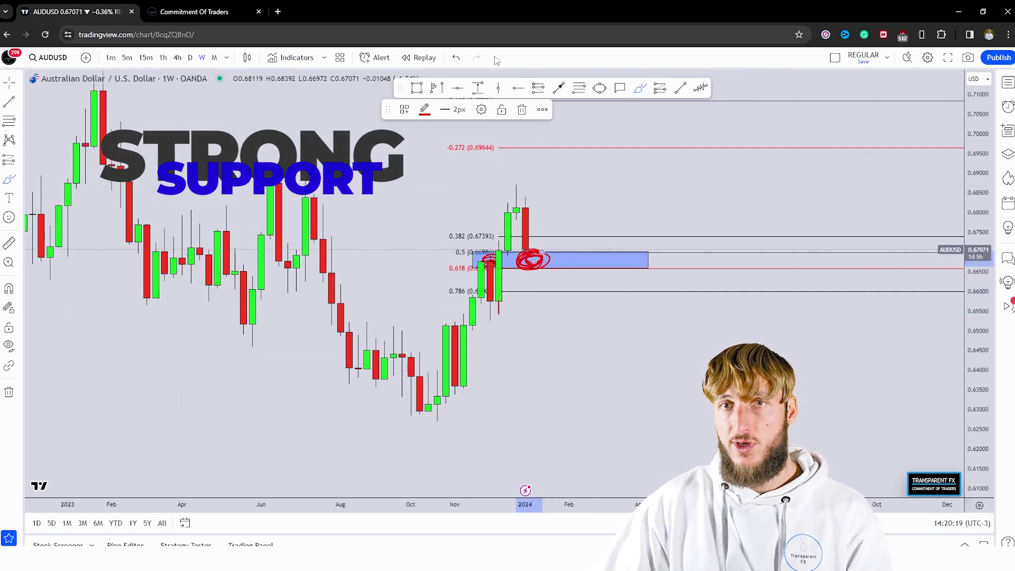
pyautogui.click(458, 58)
pyautogui.click(458, 58)
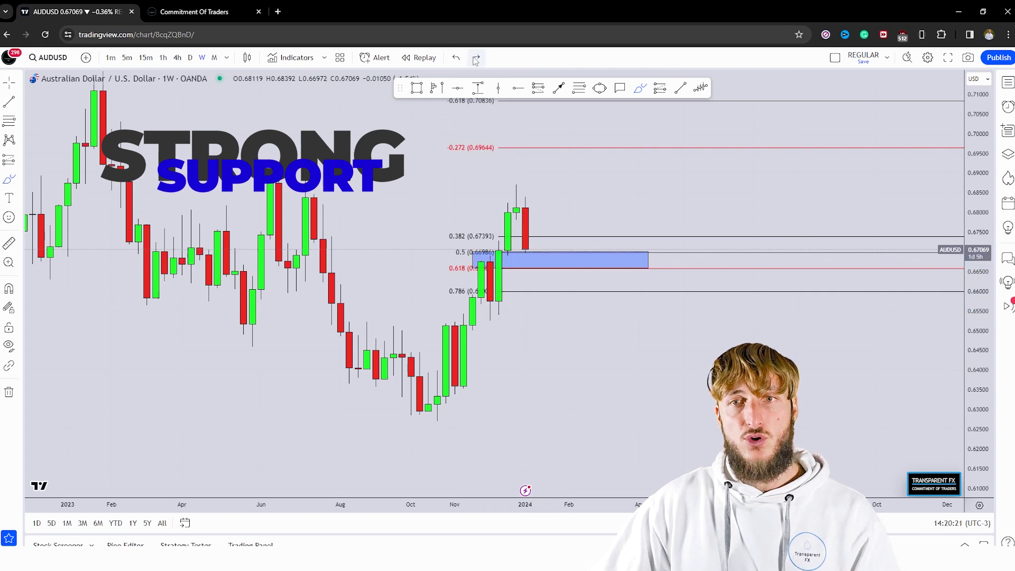
# Circle the last candle and sketch a rise to -0.272, then undo these and the blue zone
pyautogui.moveTo(532, 253)
pyautogui.mouseDown()
pyautogui.moveTo(517, 259)
pyautogui.moveTo(551, 256)
pyautogui.mouseUp()
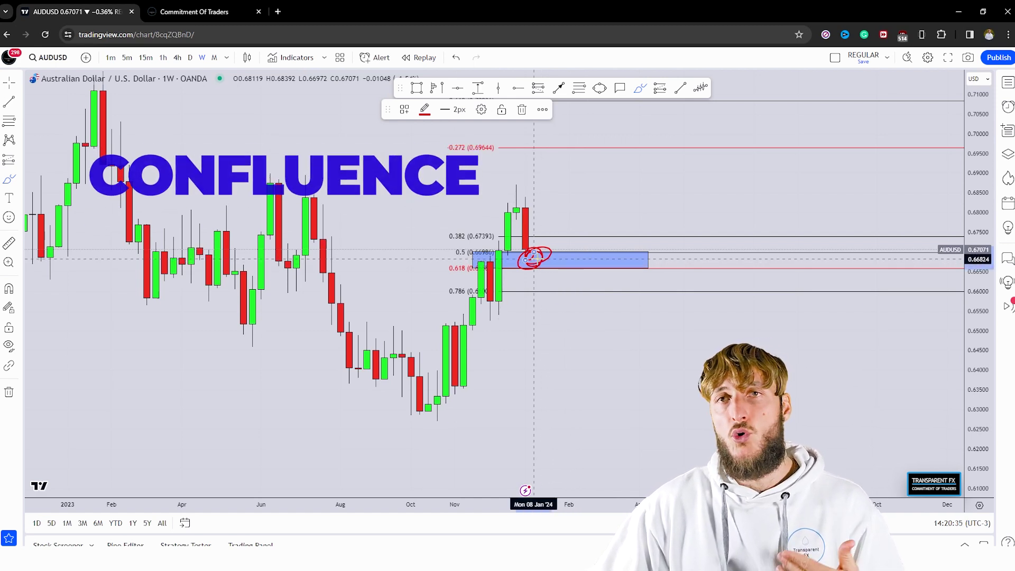
pyautogui.moveTo(534, 258)
pyautogui.mouseDown()
pyautogui.moveTo(594, 200)
pyautogui.moveTo(613, 146)
pyautogui.mouseUp()
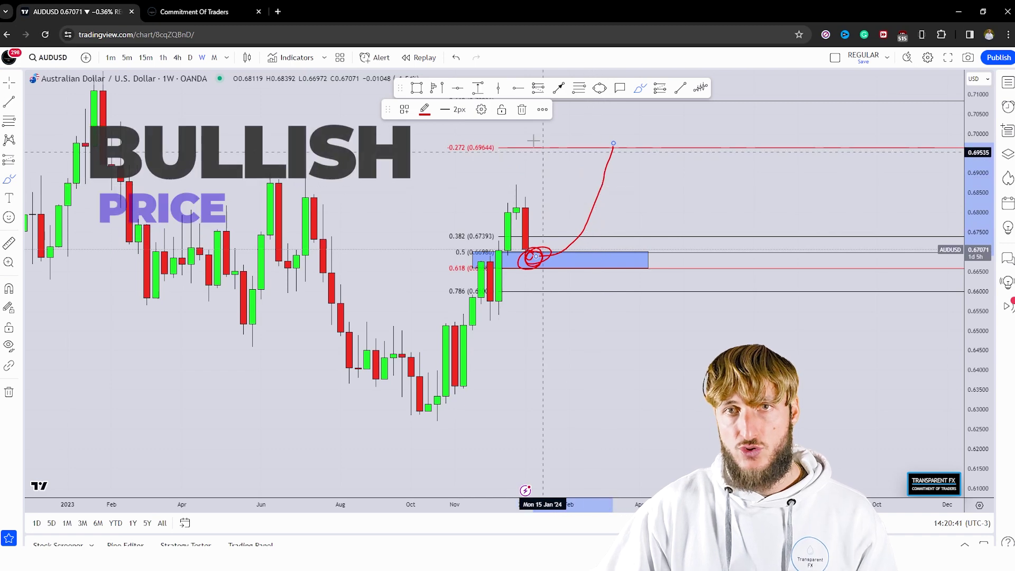
pyautogui.click(456, 58)
pyautogui.click(456, 57)
pyautogui.click(455, 57)
pyautogui.click(456, 57)
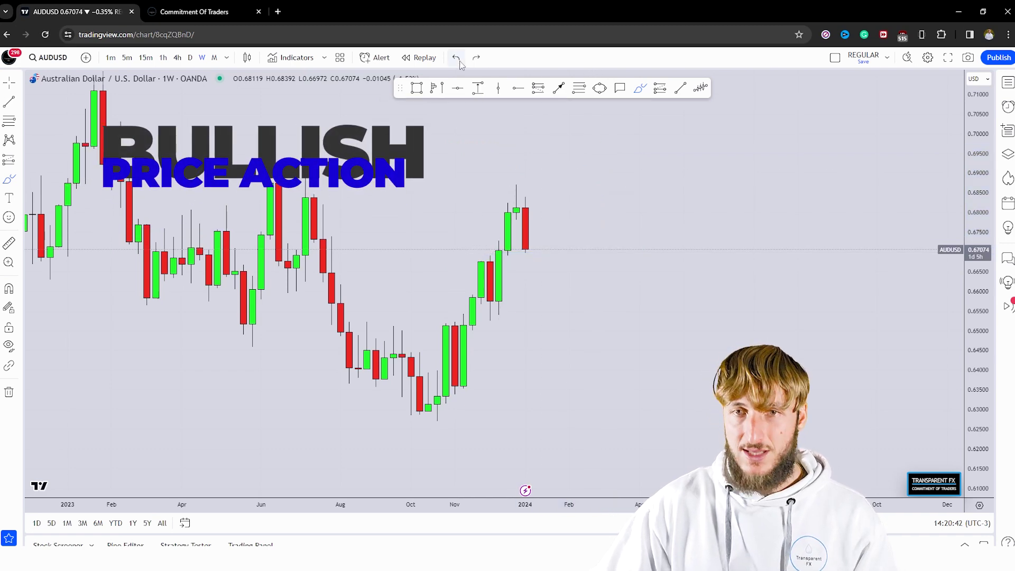
# Sketch and delete a dip-then-rally curve, then switch AUDUSD to the daily timeframe
pyautogui.moveTo(525, 247); pyautogui.dragTo(569, 141)
pyautogui.click(524, 109)
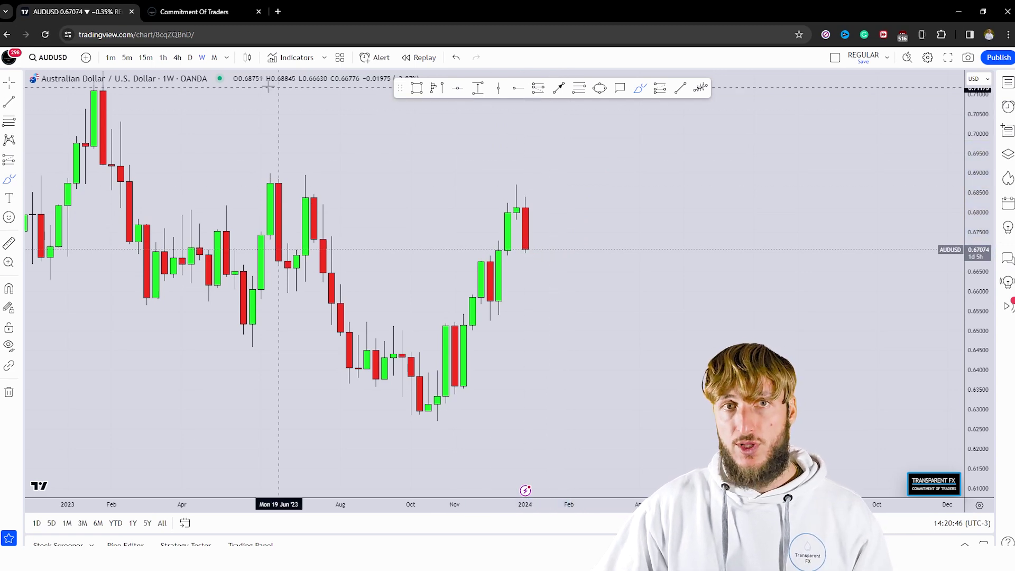
pyautogui.click(190, 57)
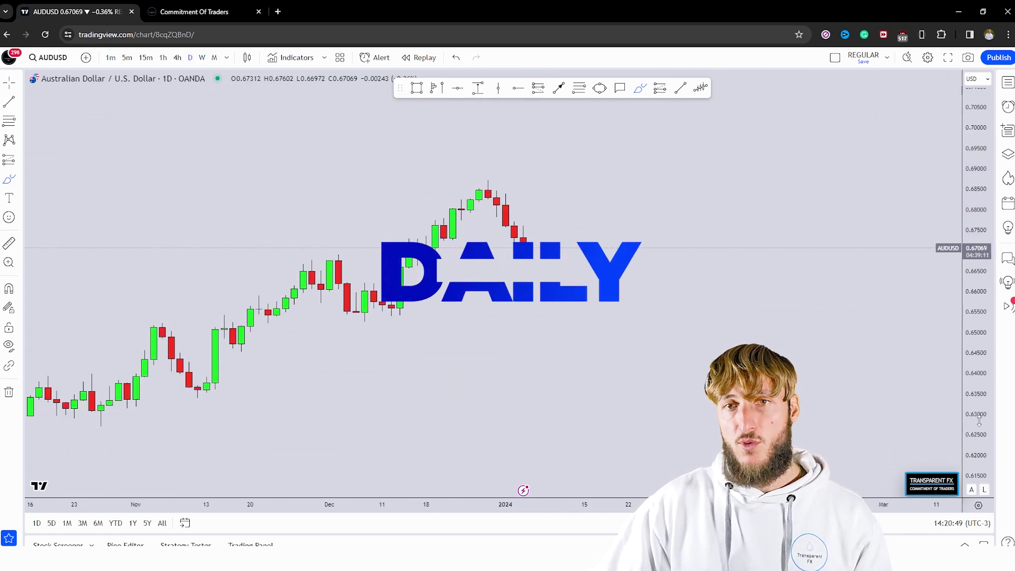
# Recentre the daily candles and trace the recent peak and drop with the red brush
pyautogui.moveTo(645, 381); pyautogui.dragTo(609, 494)
pyautogui.scroll(-2, 883, 294)
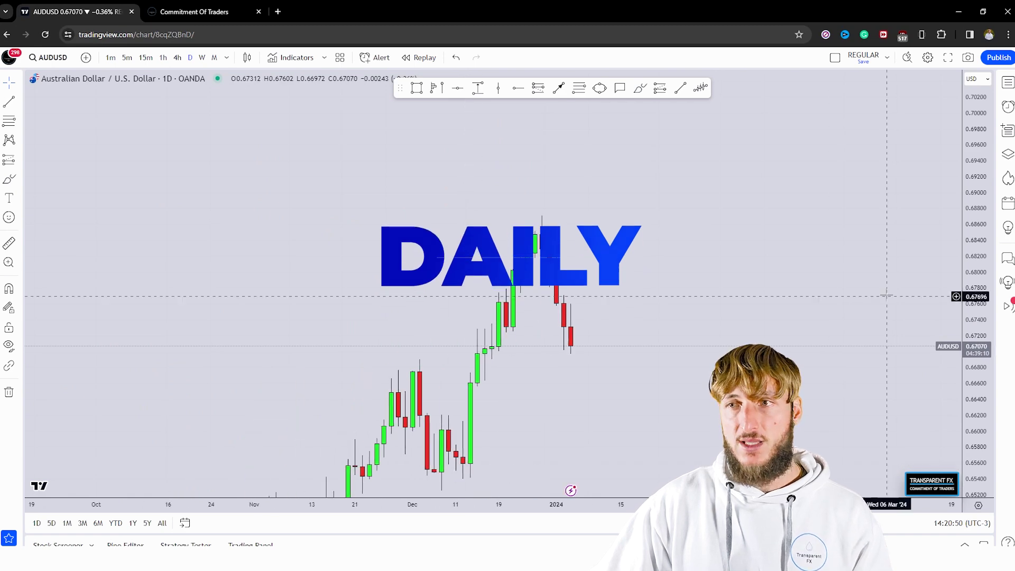
pyautogui.scroll(2, 688, 222)
pyautogui.click(640, 88)
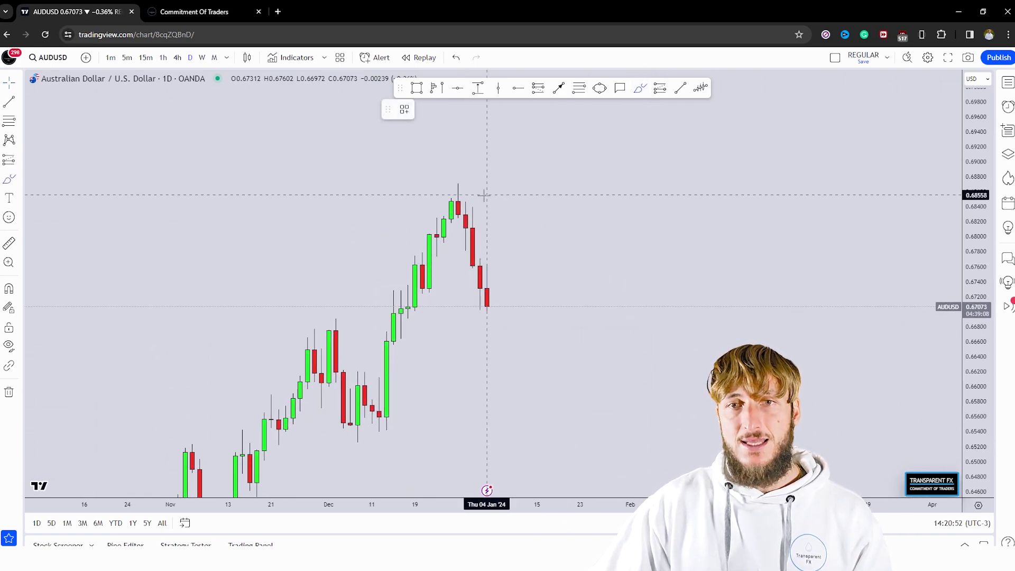
pyautogui.moveTo(465, 189); pyautogui.dragTo(487, 296)
pyautogui.hotkey('ctrl', 'z')
pyautogui.moveTo(422, 299)
pyautogui.mouseDown()
pyautogui.moveTo(439, 216)
pyautogui.moveTo(480, 227)
pyautogui.moveTo(487, 306)
pyautogui.mouseUp()
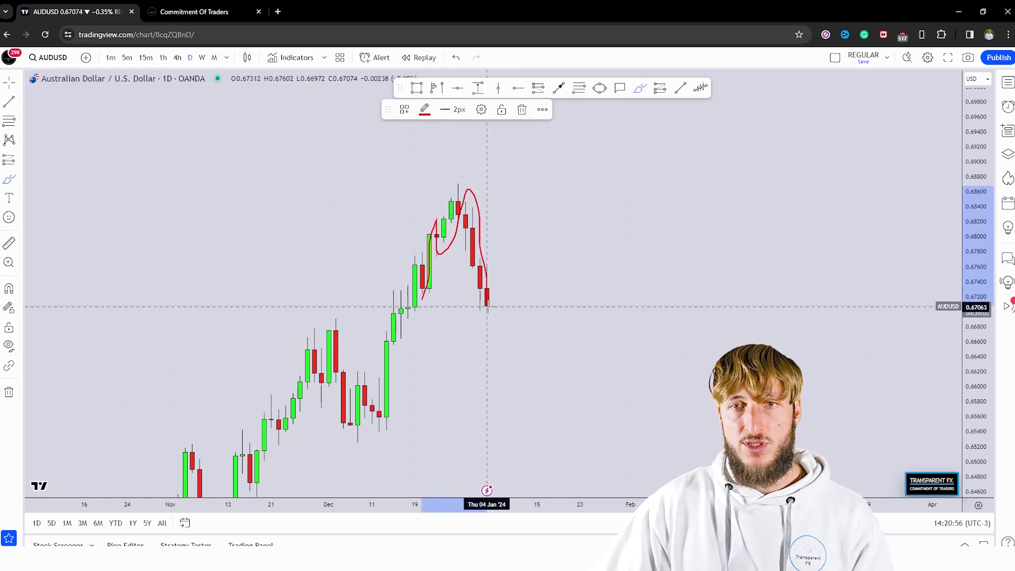
# Sketch an M pattern with a neckline circle, a horizontal level and a bounce curve
pyautogui.moveTo(602, 295)
pyautogui.mouseDown()
pyautogui.moveTo(616, 221)
pyautogui.moveTo(652, 189)
pyautogui.mouseUp()
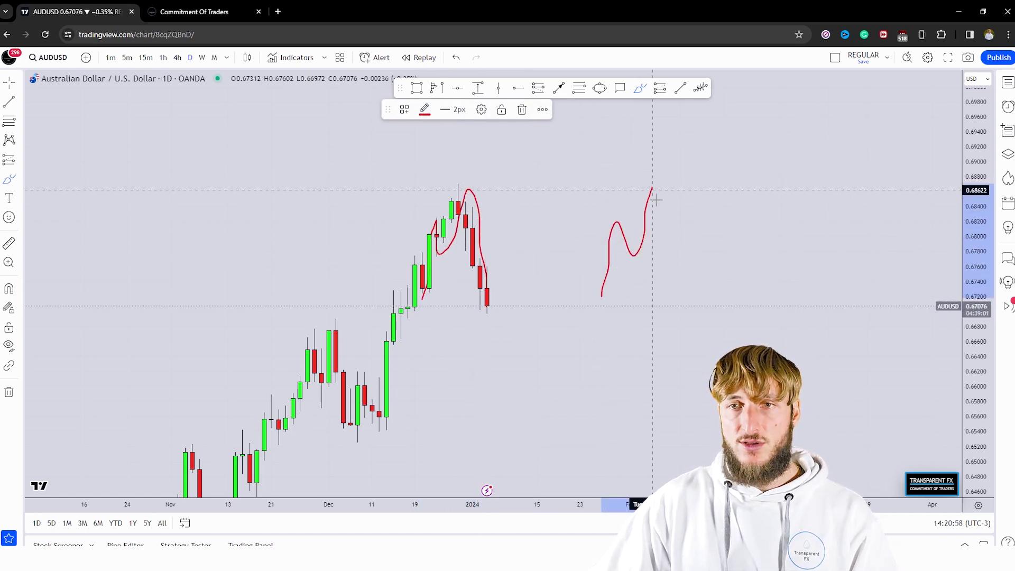
pyautogui.moveTo(664, 299); pyautogui.dragTo(673, 312)
pyautogui.moveTo(697, 263); pyautogui.dragTo(702, 255)
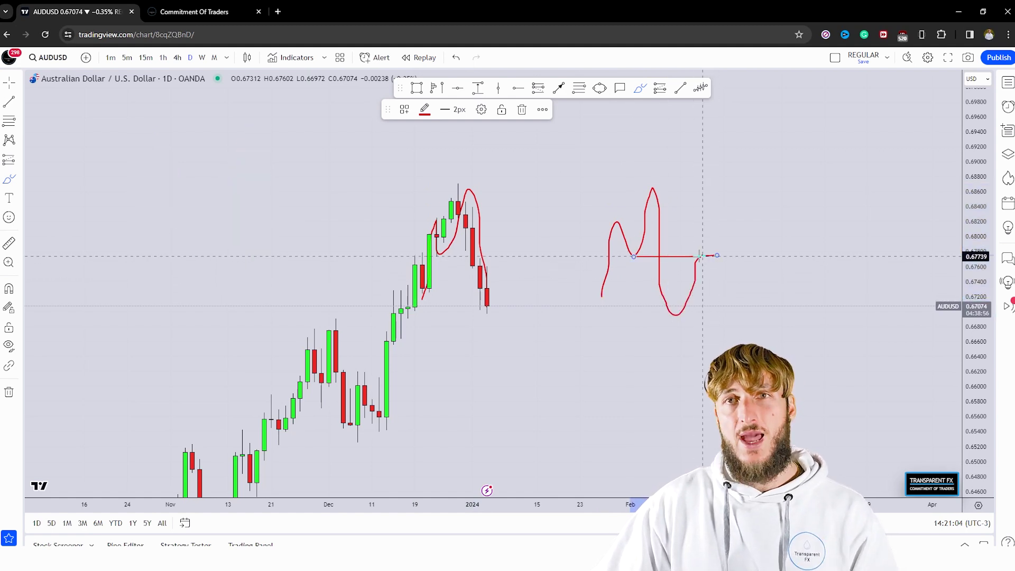
pyautogui.moveTo(634, 262); pyautogui.dragTo(645, 255)
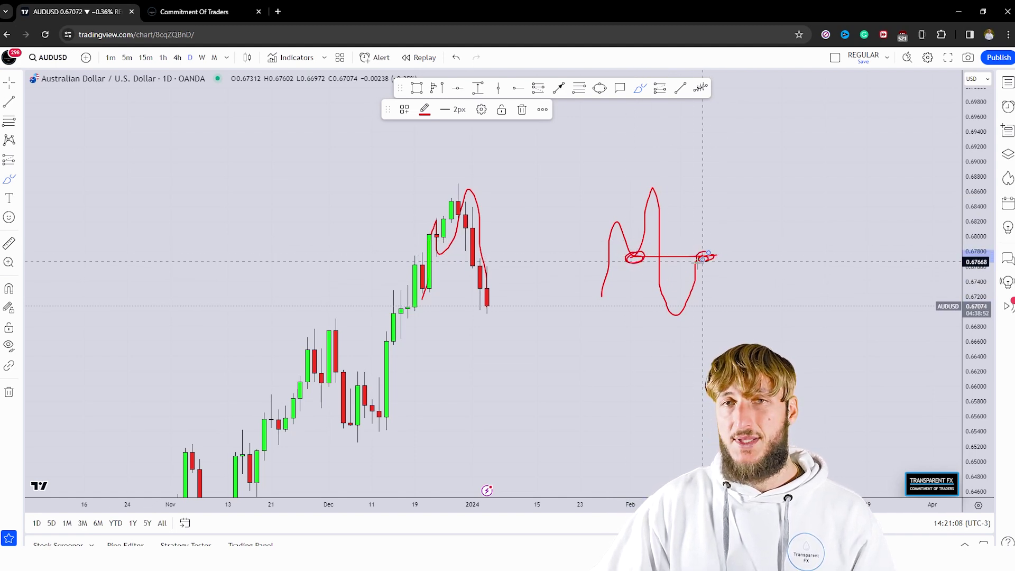
pyautogui.moveTo(439, 256); pyautogui.dragTo(529, 256)
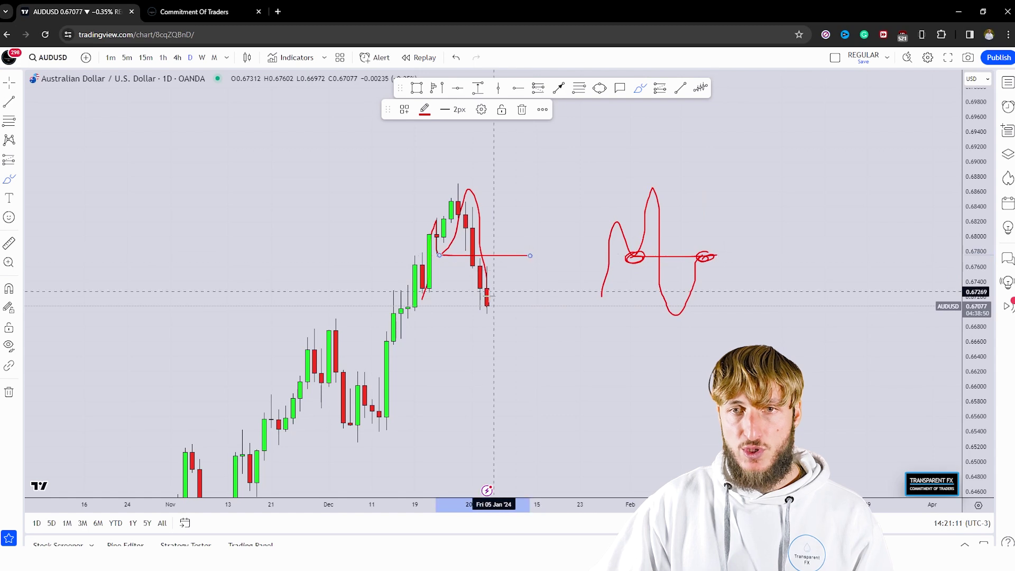
pyautogui.moveTo(487, 304); pyautogui.dragTo(530, 256)
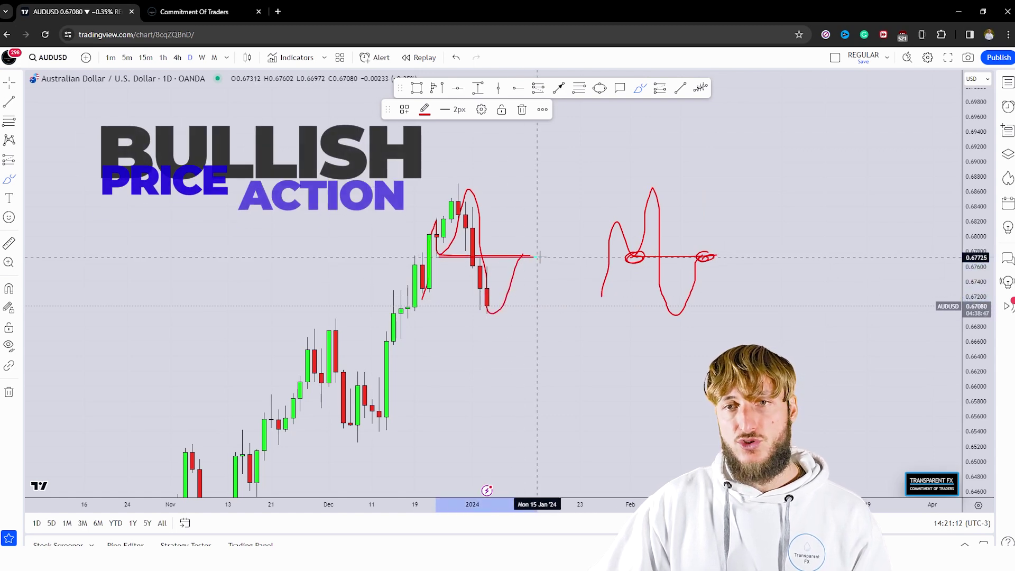
# Undo all the M-pattern sketches and bring up the Commitment Of Traders page
pyautogui.click(536, 256)
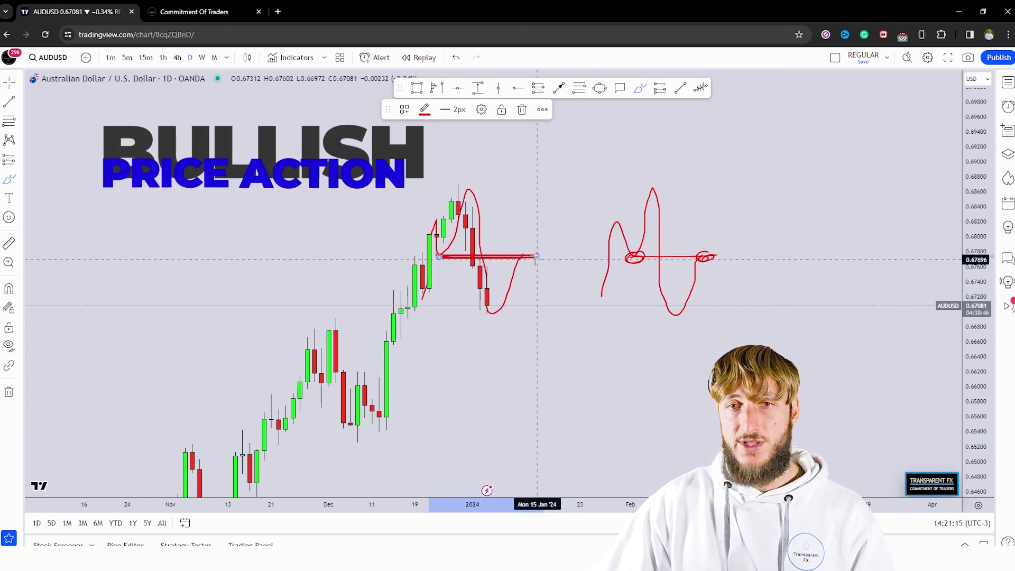
pyautogui.click(457, 58)
pyautogui.click(456, 58)
pyautogui.click(457, 58)
pyautogui.click(457, 59)
pyautogui.click(456, 58)
pyautogui.click(457, 59)
pyautogui.click(456, 58)
pyautogui.click(194, 12)
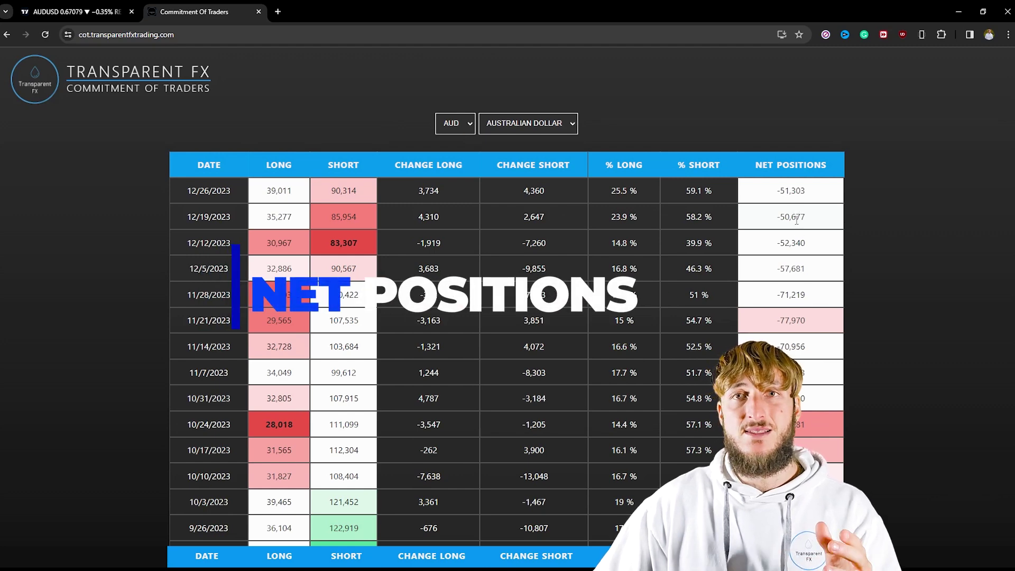
# Highlight the 9/19/2023 net position and the latest net figure -51,303 in the COT table
pyautogui.scroll(-3, 796, 219)
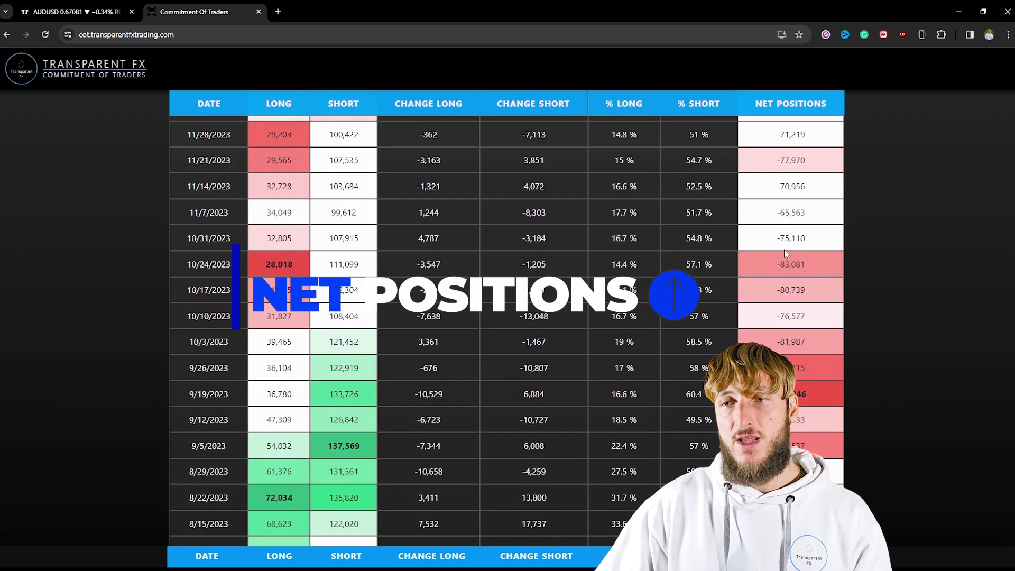
pyautogui.doubleClick(821, 397)
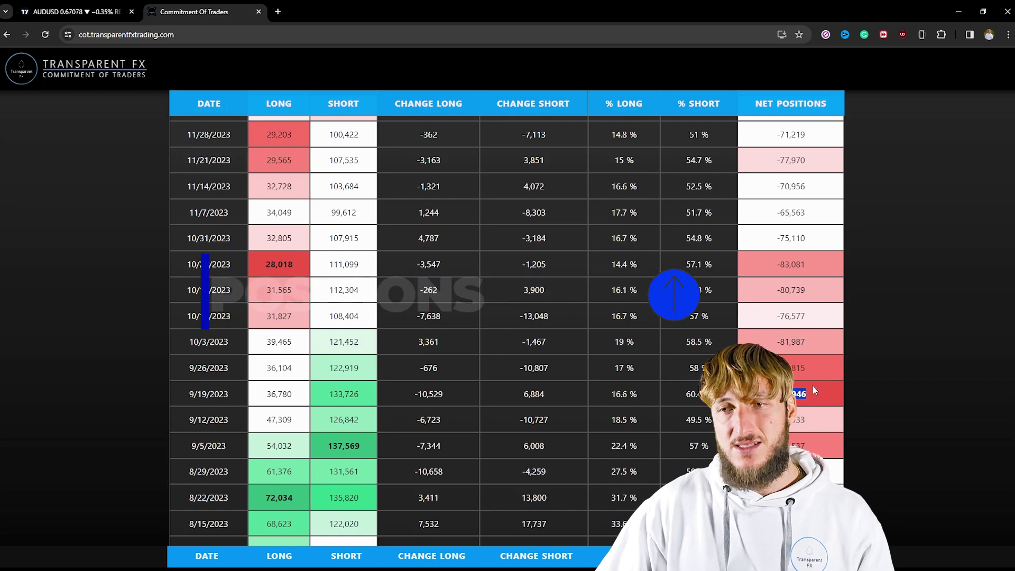
pyautogui.scroll(-1, 813, 385)
pyautogui.scroll(5, 808, 352)
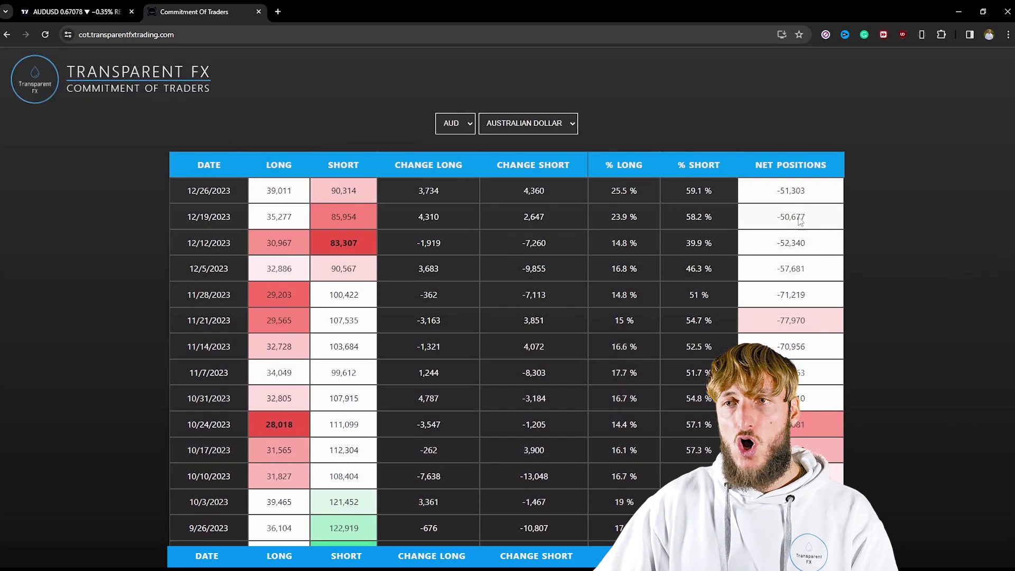
pyautogui.moveTo(775, 191); pyautogui.dragTo(816, 199)
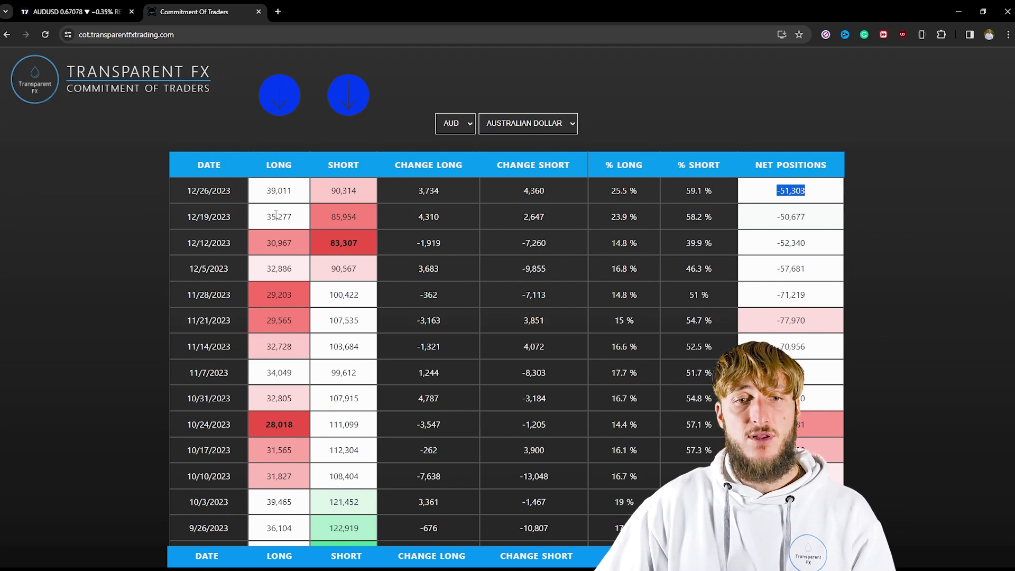
# Highlight the long 28,018 and short 90,314 figures, then return to the AUDUSD chart
pyautogui.moveTo(264, 424); pyautogui.dragTo(299, 427)
pyautogui.moveTo(266, 190); pyautogui.dragTo(292, 191)
pyautogui.scroll(-4, 345, 178)
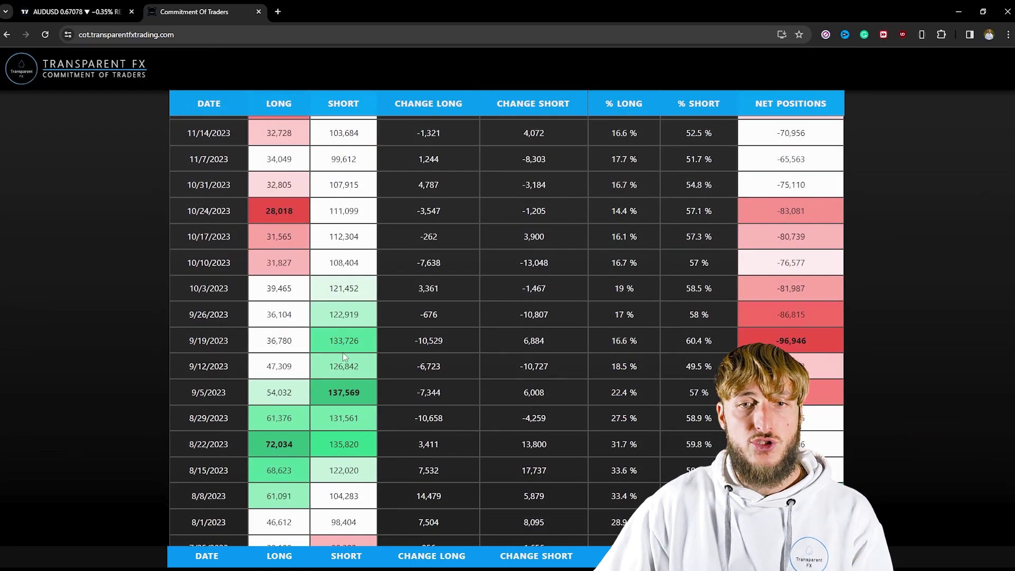
pyautogui.scroll(-2, 344, 178)
pyautogui.moveTo(329, 294); pyautogui.dragTo(371, 295)
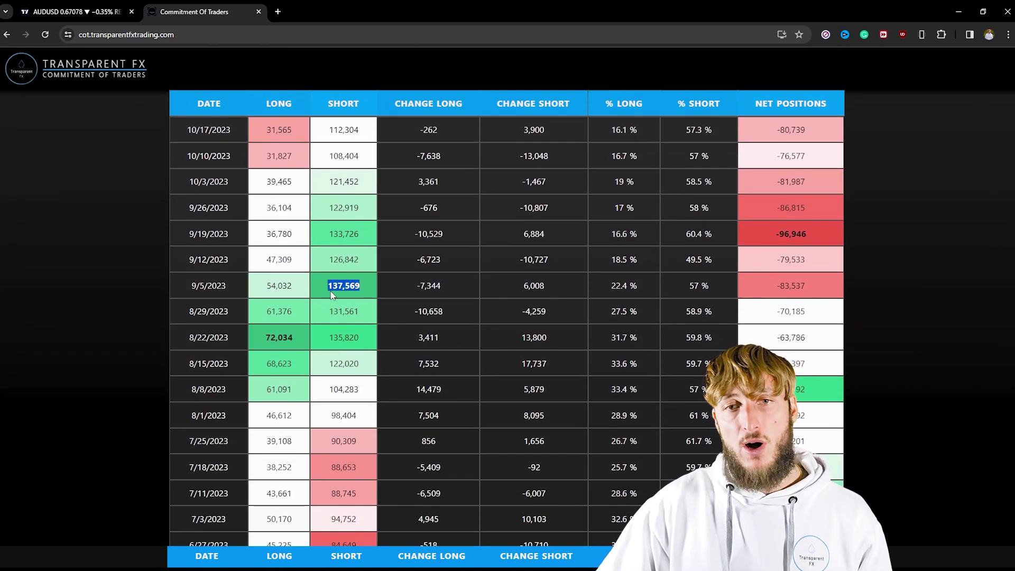
pyautogui.scroll(6, 371, 295)
pyautogui.moveTo(328, 200); pyautogui.dragTo(369, 198)
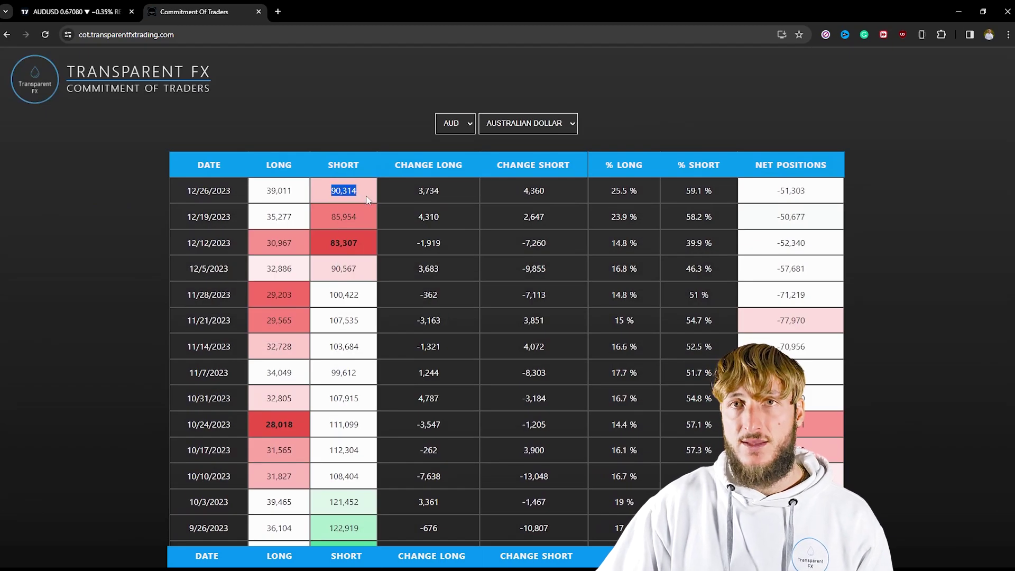
pyautogui.click(116, 6)
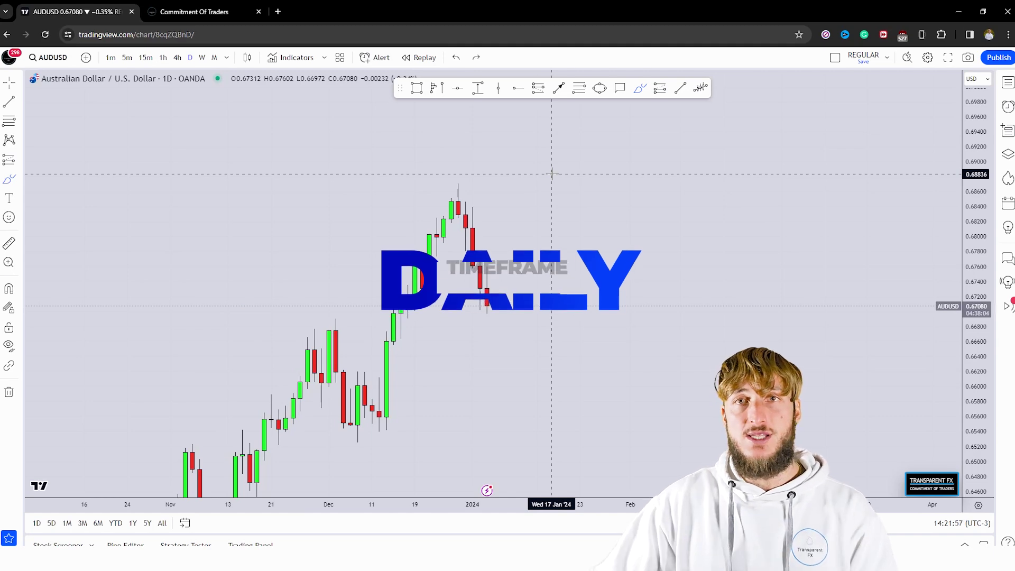
pyautogui.moveTo(757, 248); pyautogui.dragTo(891, 148)
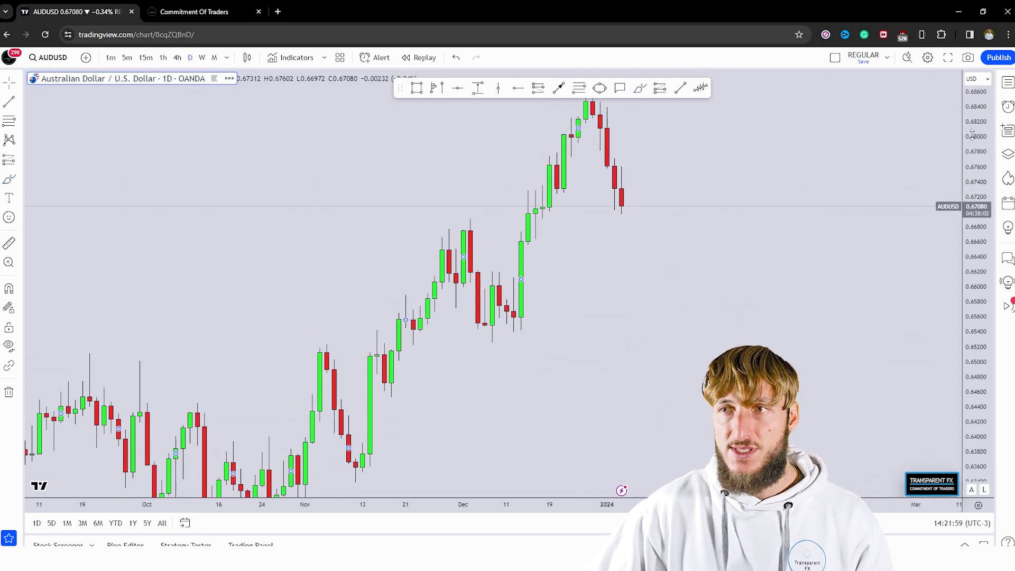
pyautogui.click(640, 87)
pyautogui.moveTo(292, 434); pyautogui.dragTo(550, 197)
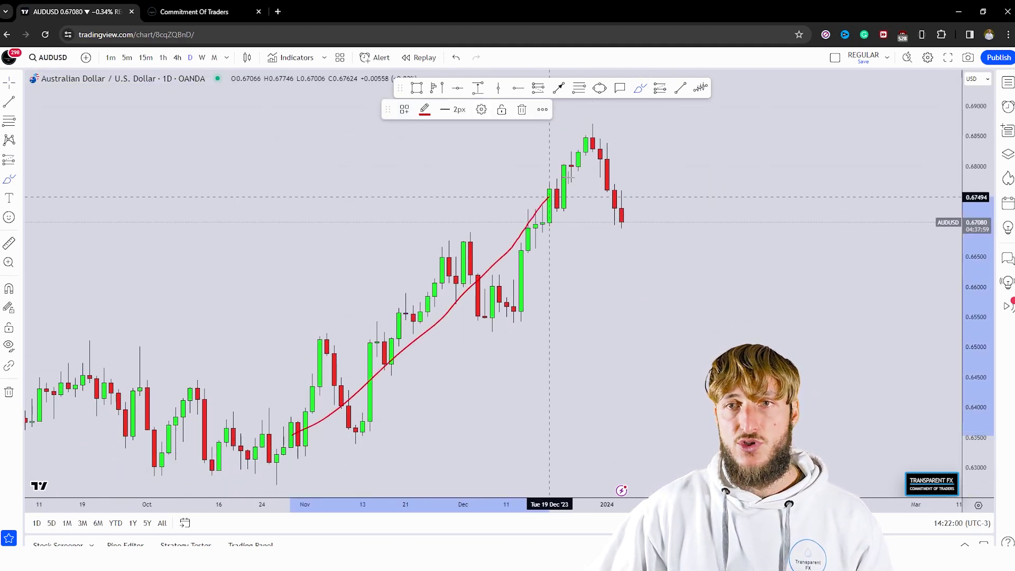
pyautogui.click(522, 110)
pyautogui.moveTo(822, 319); pyautogui.dragTo(720, 386)
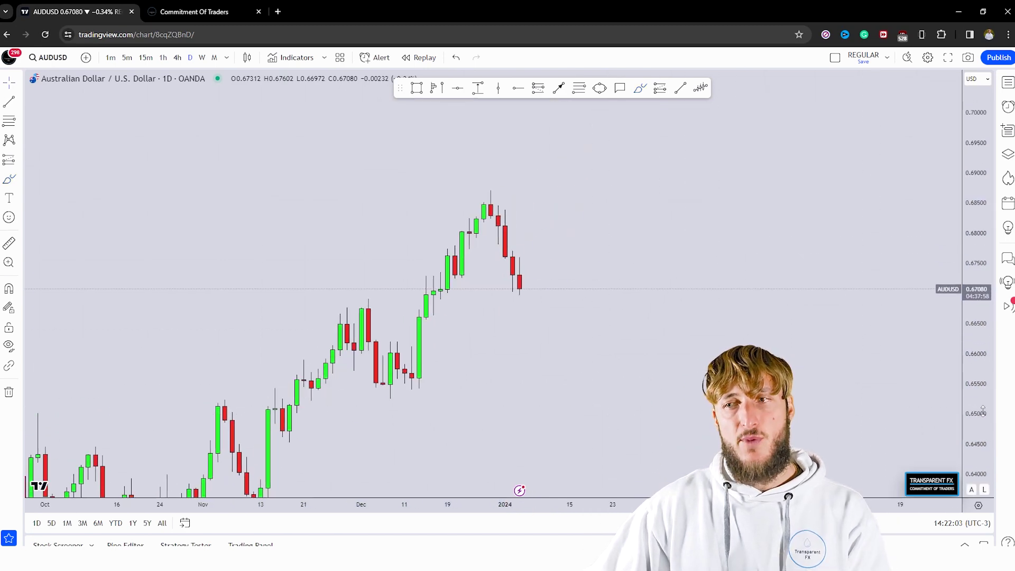
pyautogui.scroll(2, 550, 404)
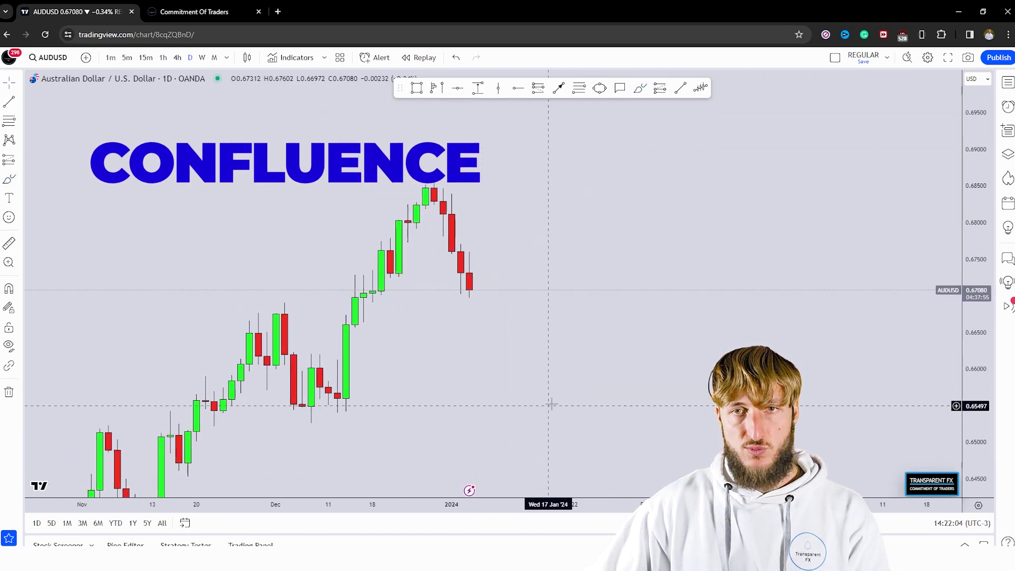
# Draw a yellow circle marking the support just below the latest daily candle
pyautogui.click(468, 284)
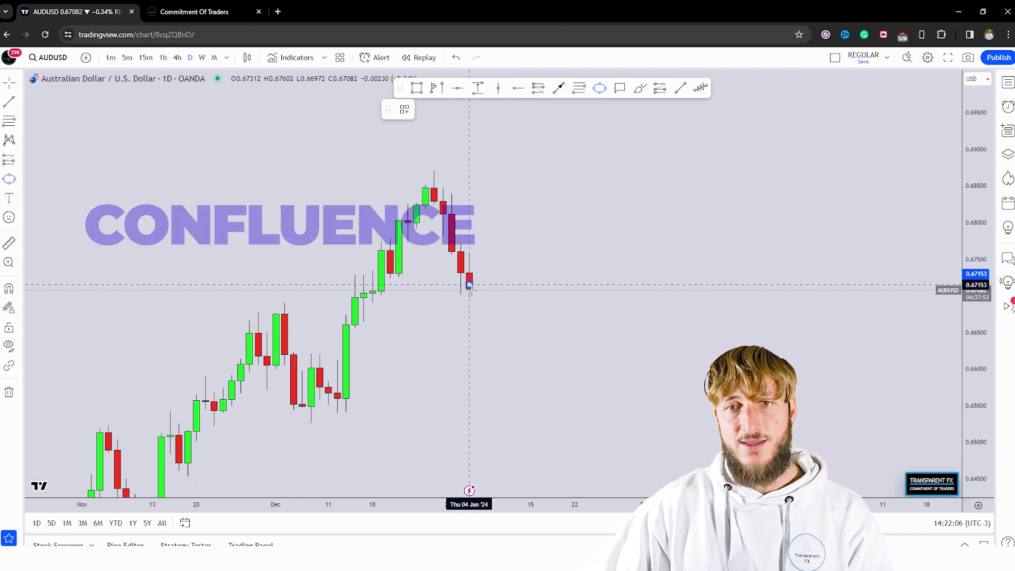
pyautogui.click(504, 340)
pyautogui.click(459, 349)
pyautogui.click(466, 350)
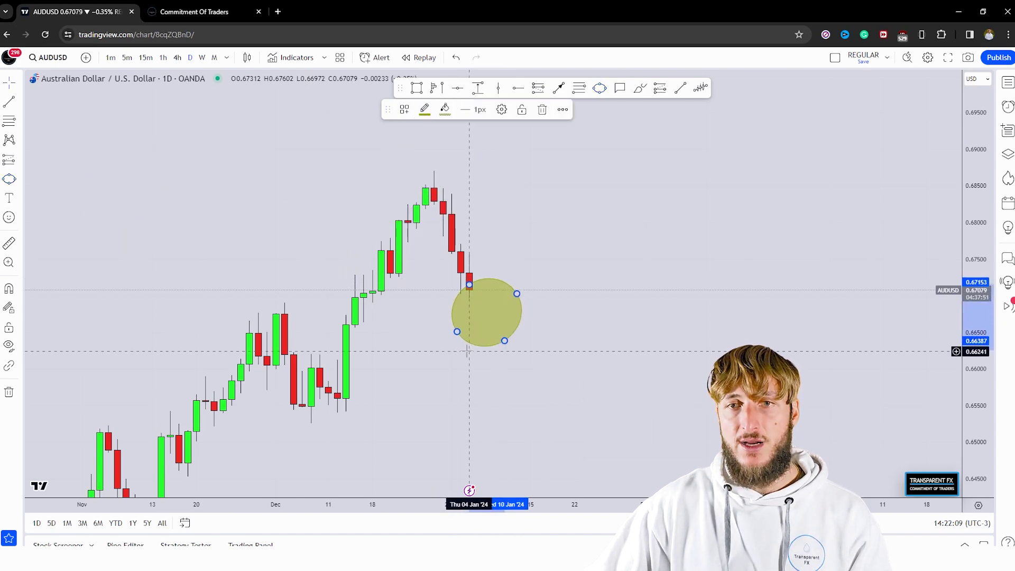
# Draw a black arrow rising from the circle's right edge toward 0.678
pyautogui.click(558, 89)
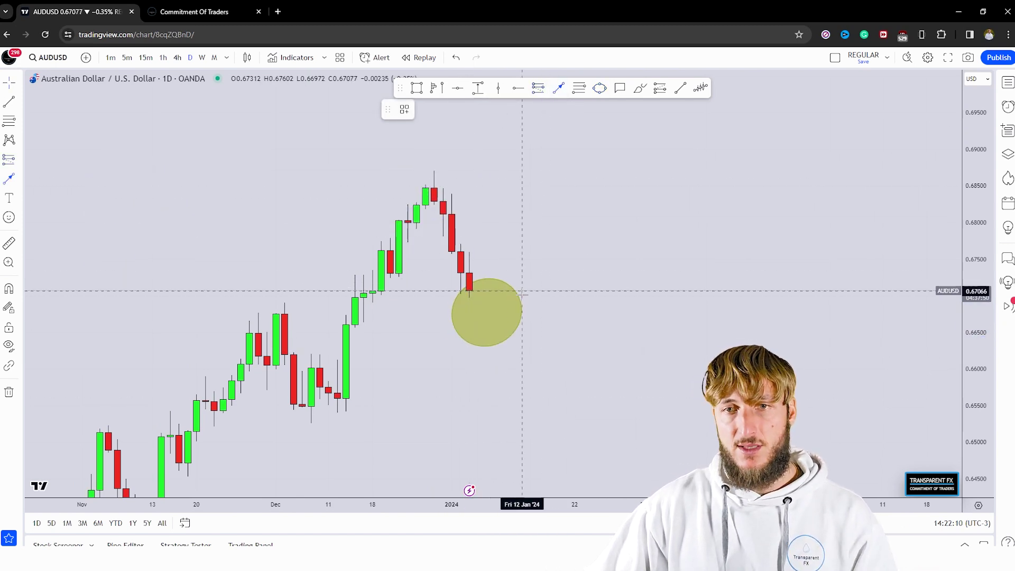
pyautogui.click(522, 316)
pyautogui.click(530, 243)
pyautogui.click(619, 111)
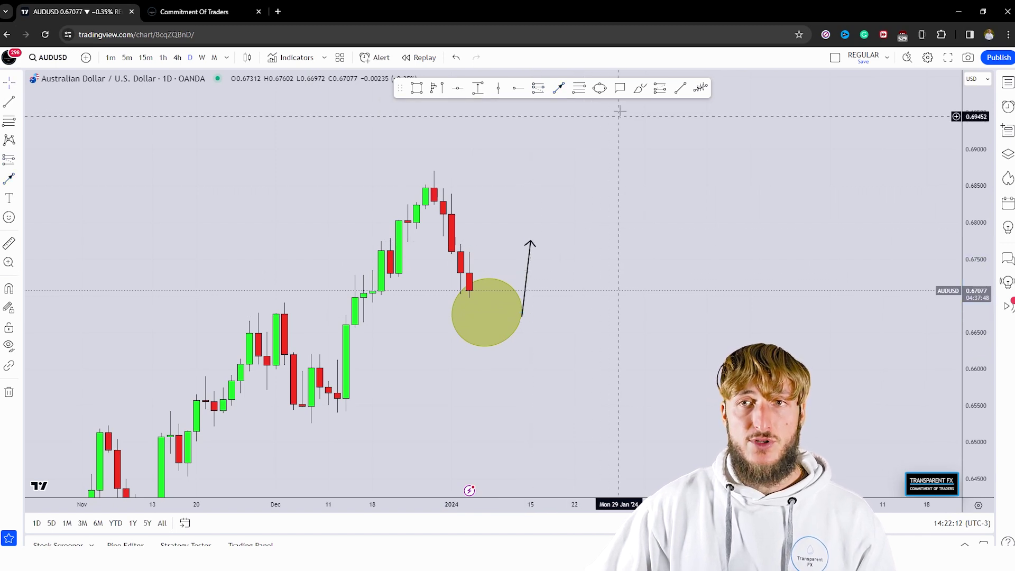
# Scribble a red stroke inside the circle, delete it, and nudge the chart right
pyautogui.moveTo(469, 290)
pyautogui.mouseDown()
pyautogui.moveTo(476, 312)
pyautogui.moveTo(501, 306)
pyautogui.moveTo(522, 239)
pyautogui.mouseUp()
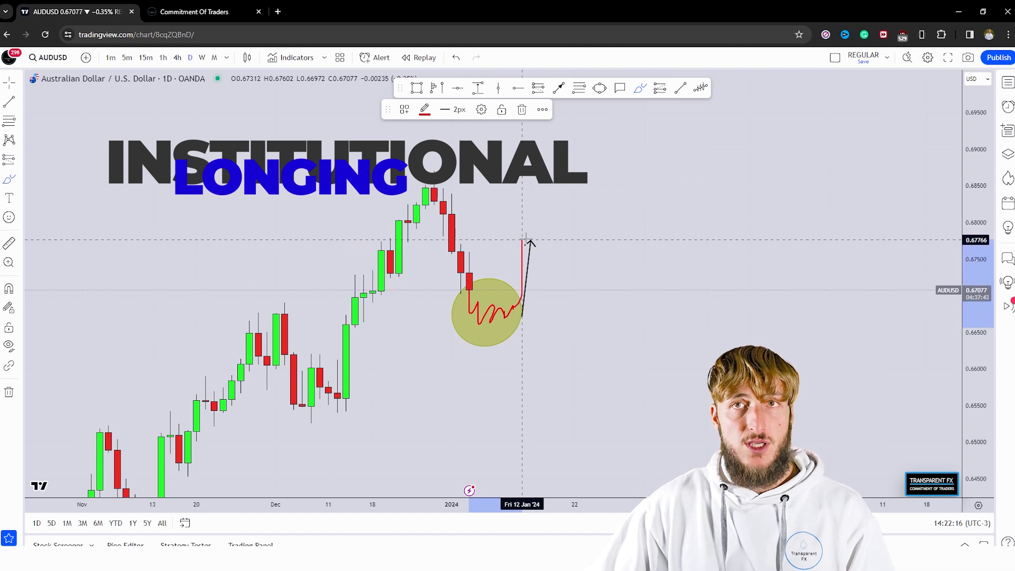
pyautogui.click(523, 109)
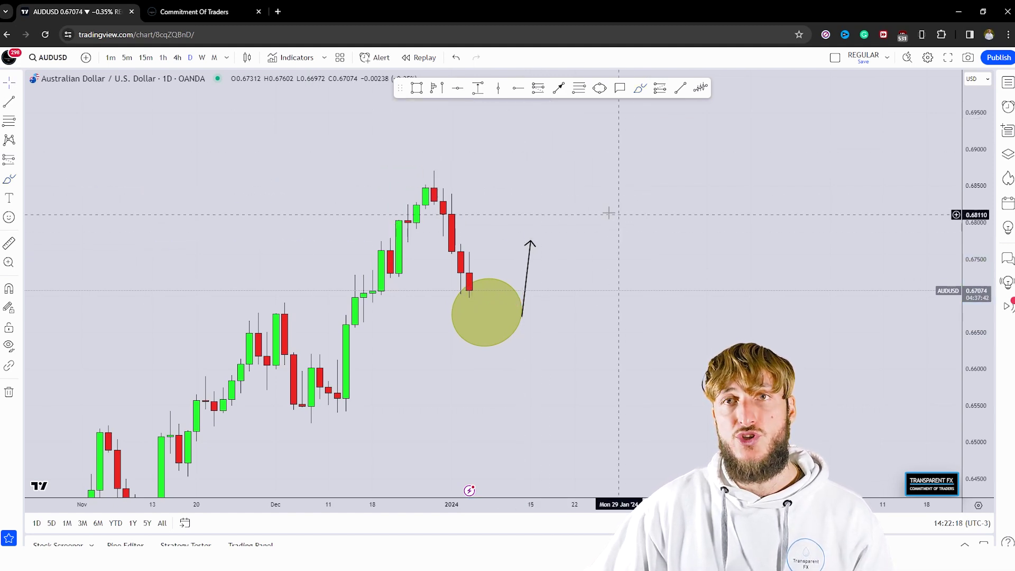
pyautogui.moveTo(607, 211); pyautogui.dragTo(629, 215)
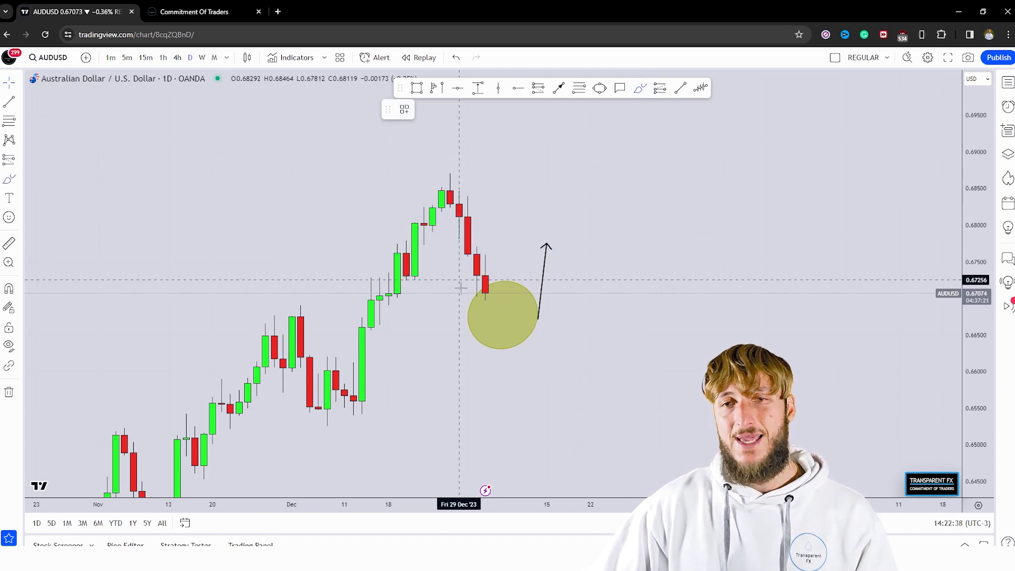
# Draw a red zigzag dip inside the yellow circle, then add and delete a stroke beside the arrow
pyautogui.moveTo(485, 294); pyautogui.dragTo(508, 325)
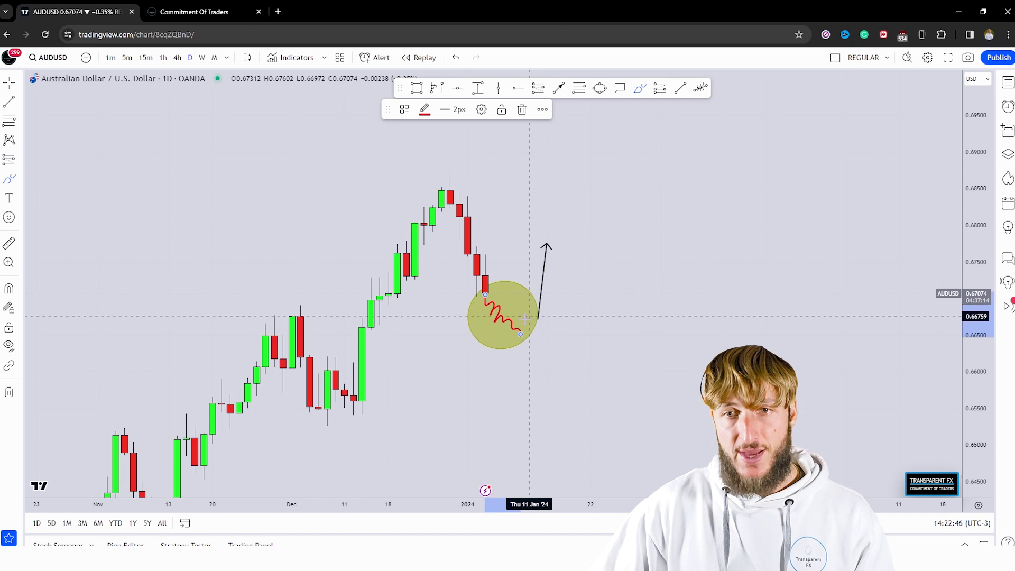
pyautogui.moveTo(530, 325); pyautogui.dragTo(552, 239)
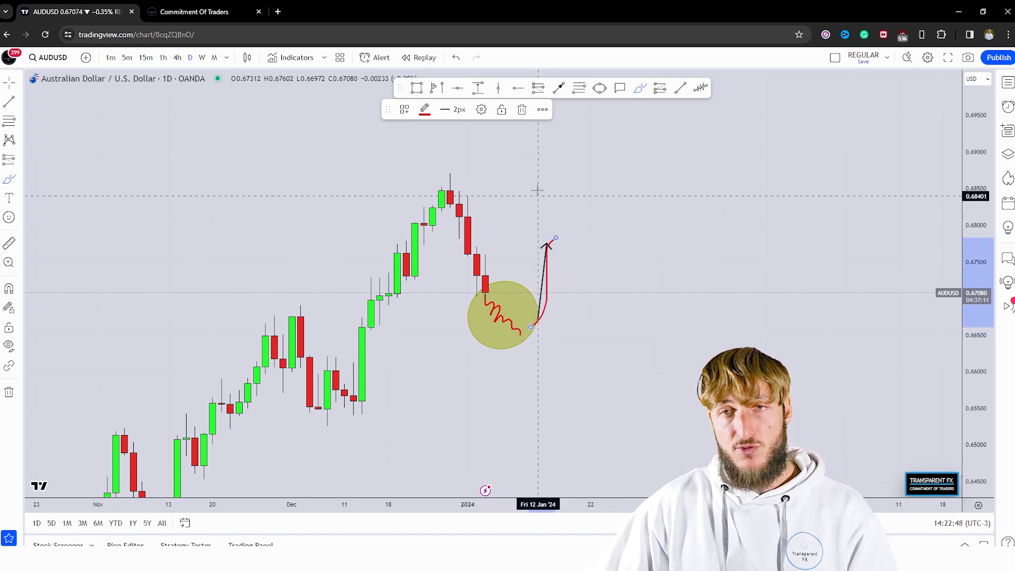
pyautogui.click(522, 110)
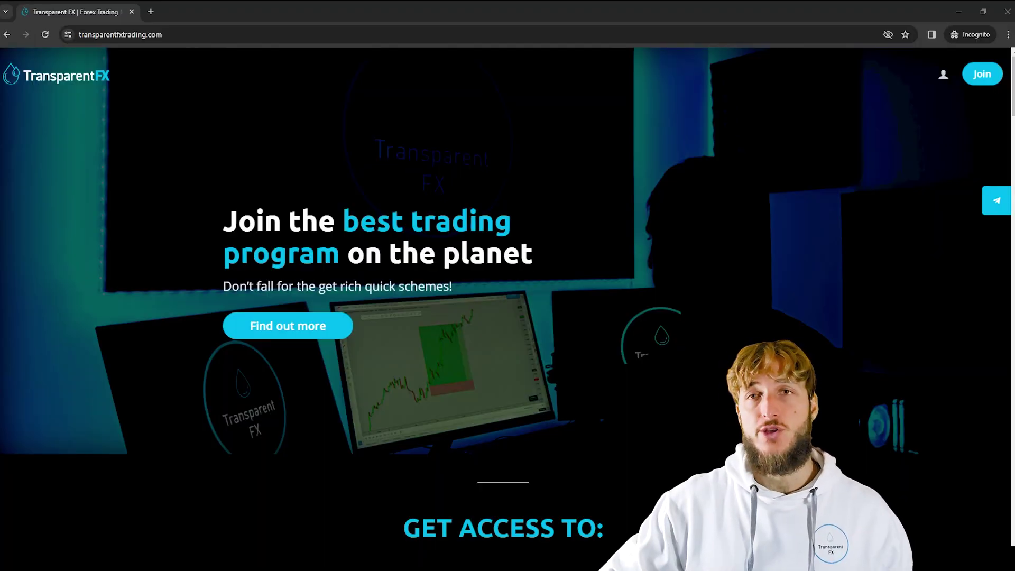
pyautogui.moveTo(204, 35); pyautogui.dragTo(129, 38)
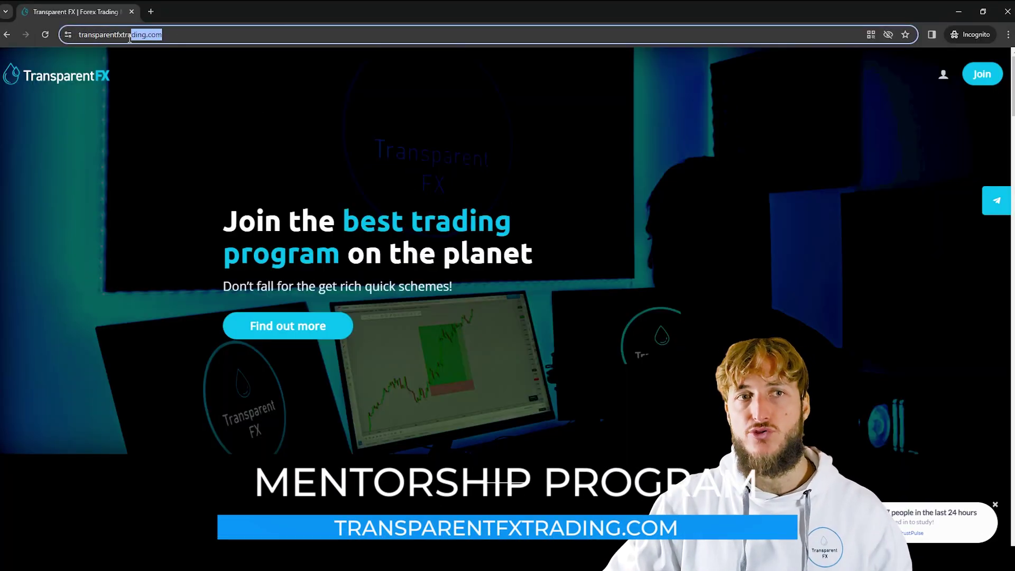
pyautogui.click(443, 144)
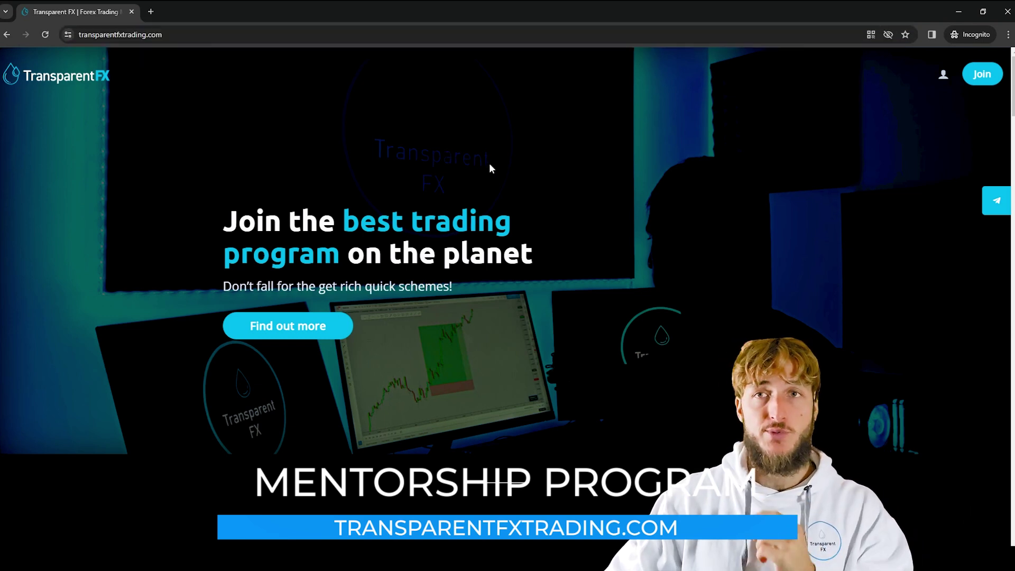
pyautogui.scroll(-8, 491, 169)
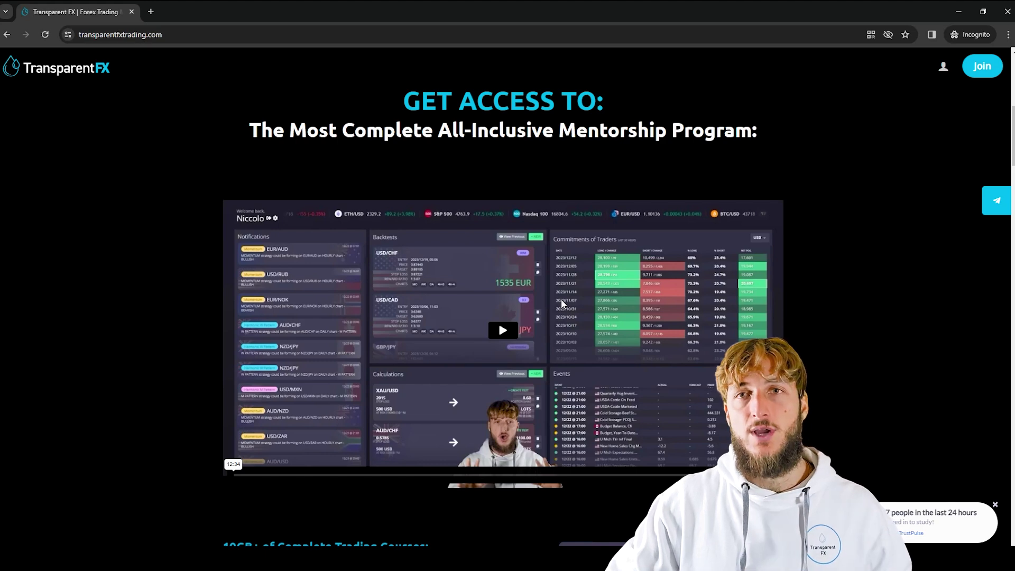
pyautogui.scroll(-5, 563, 299)
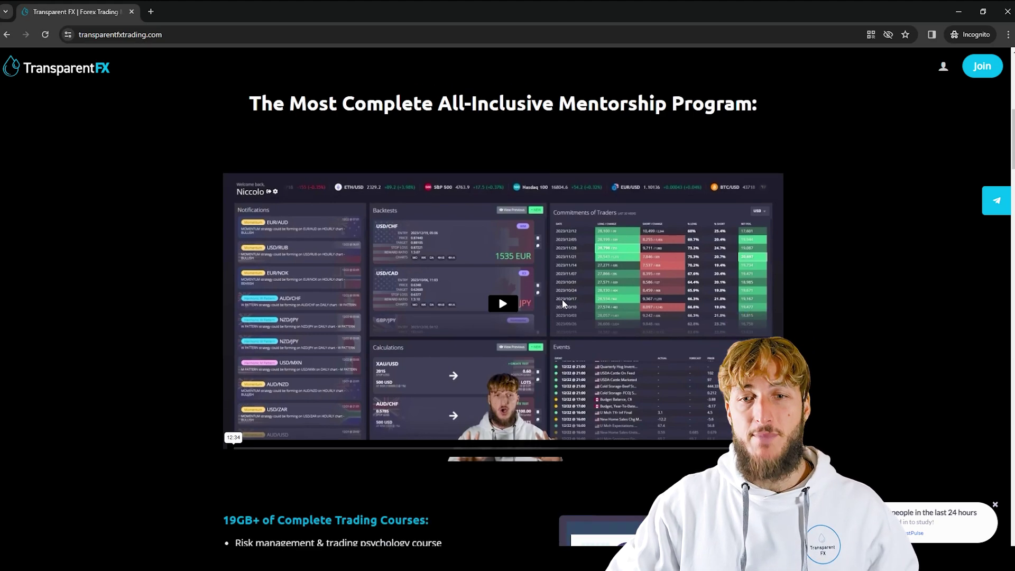
pyautogui.scroll(-8, 560, 299)
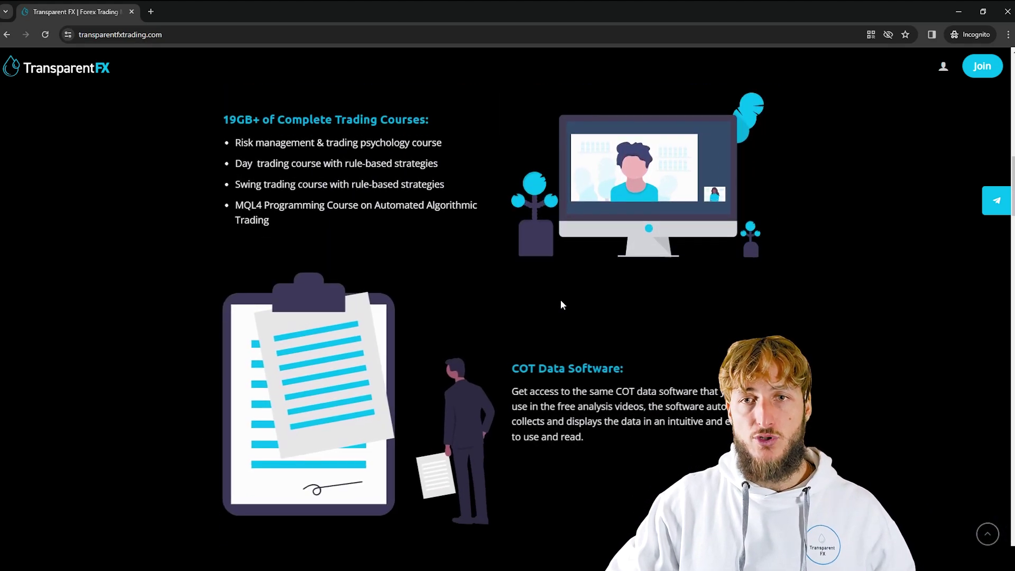
pyautogui.scroll(-10, 561, 301)
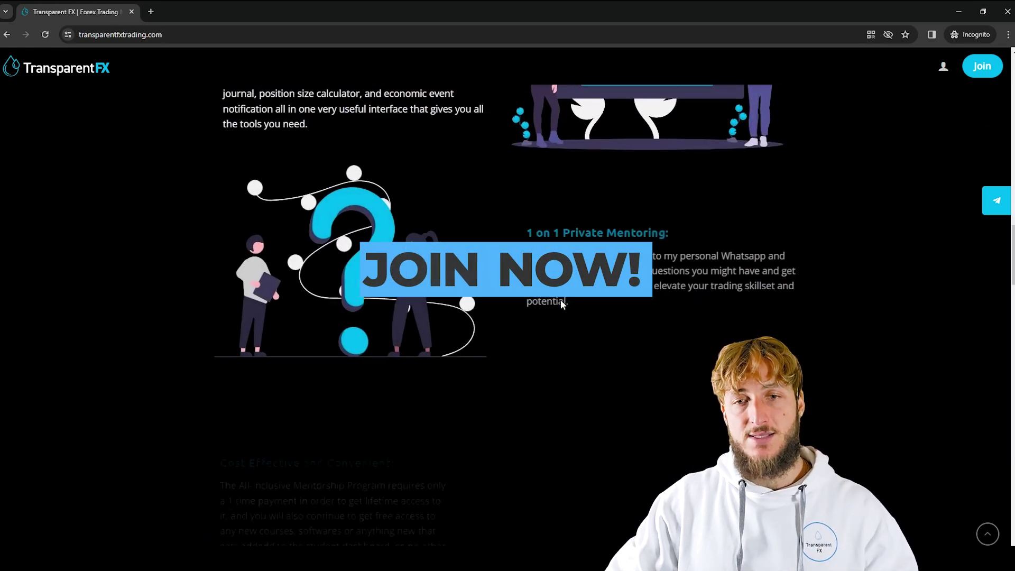
pyautogui.scroll(-10, 562, 305)
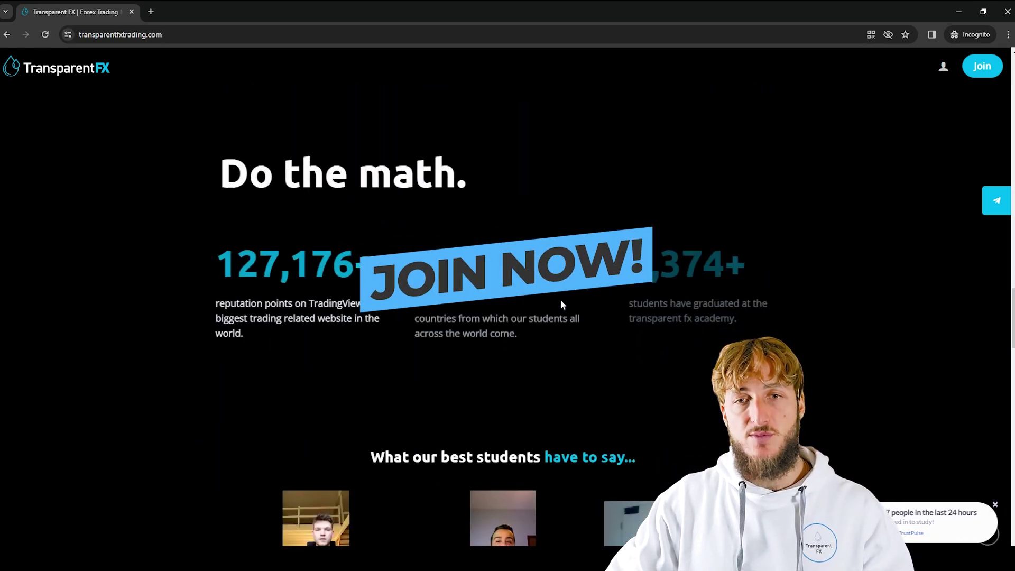
pyautogui.scroll(20, 562, 304)
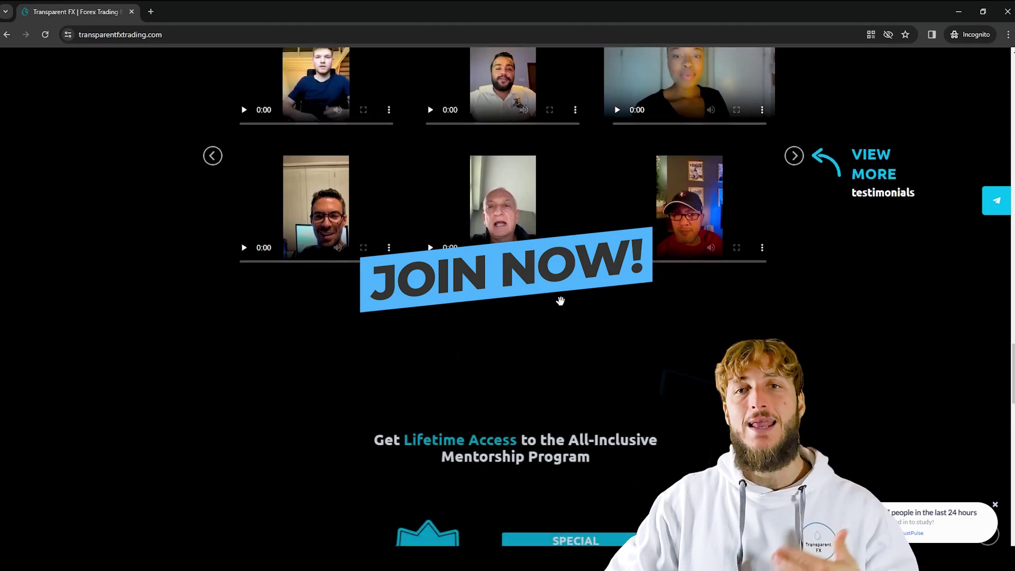
pyautogui.scroll(15, 562, 309)
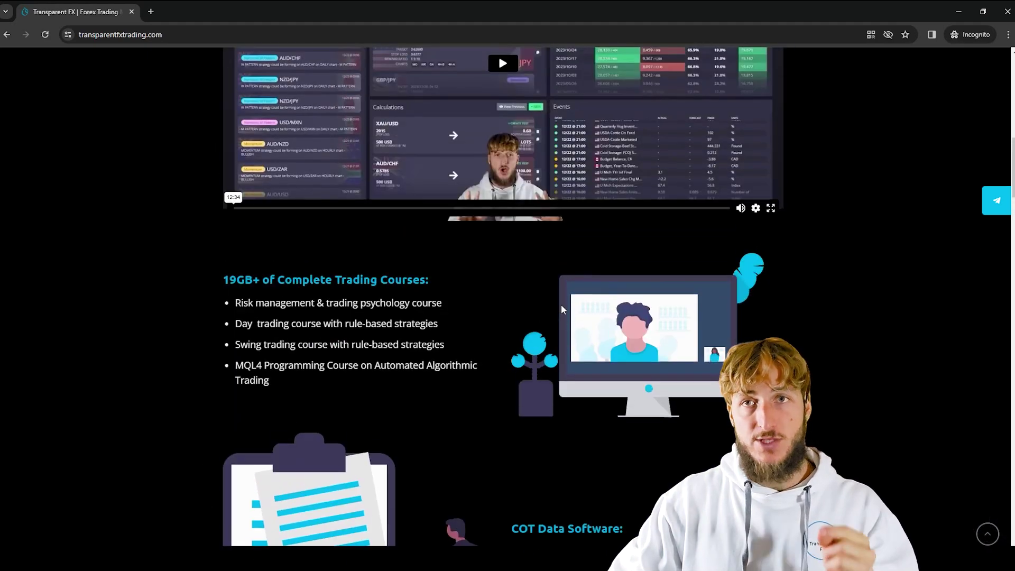